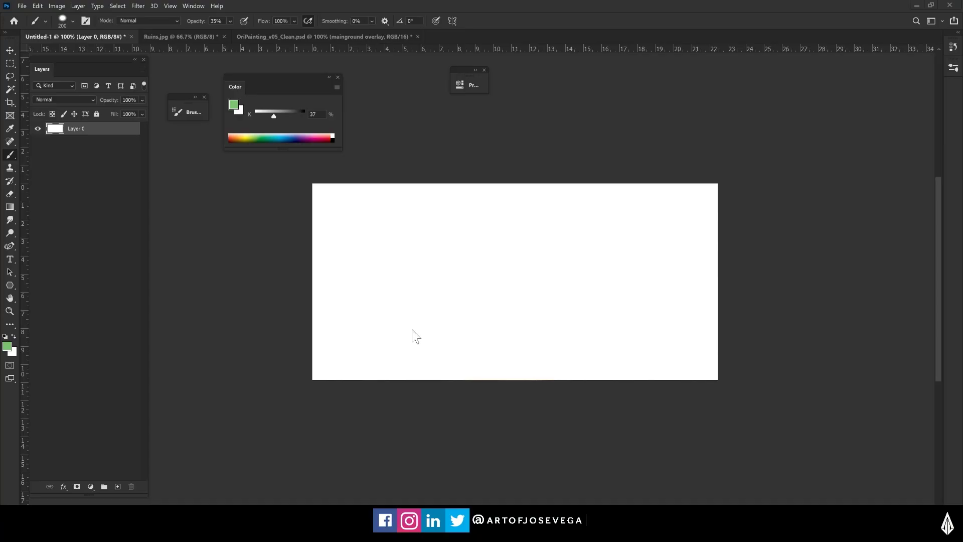
# Step: Open the Tools page of Preferences, close it, and return to the Brush tool
pyautogui.click(38, 6)
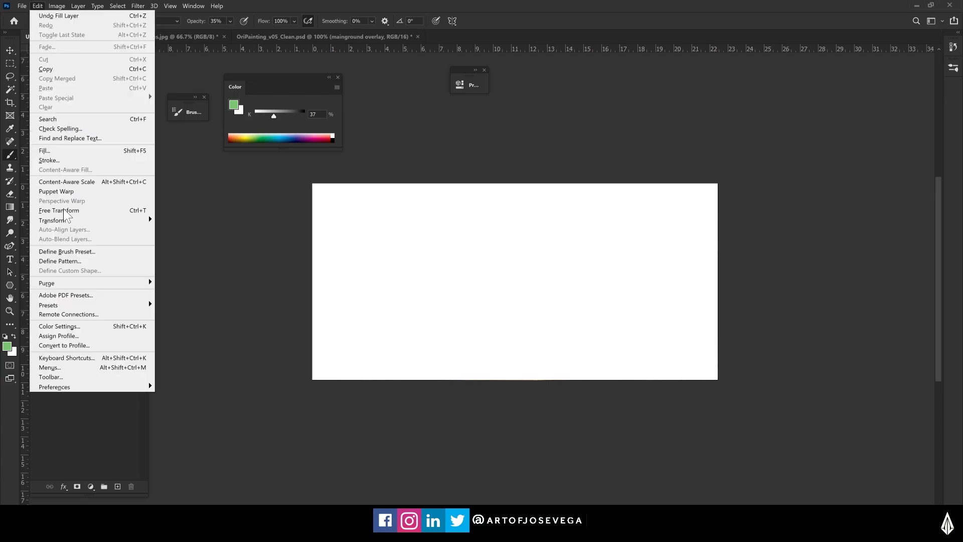
pyautogui.moveTo(58, 385)
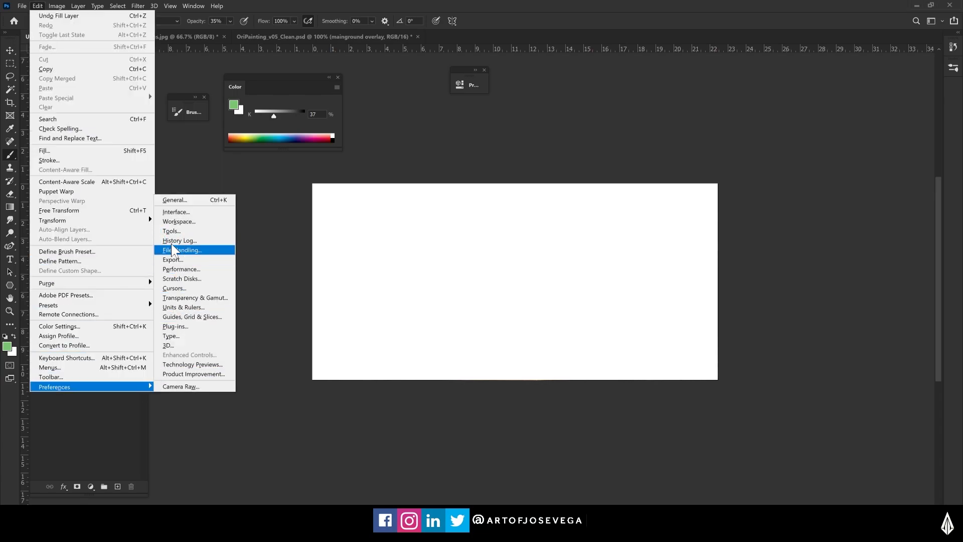
pyautogui.click(171, 200)
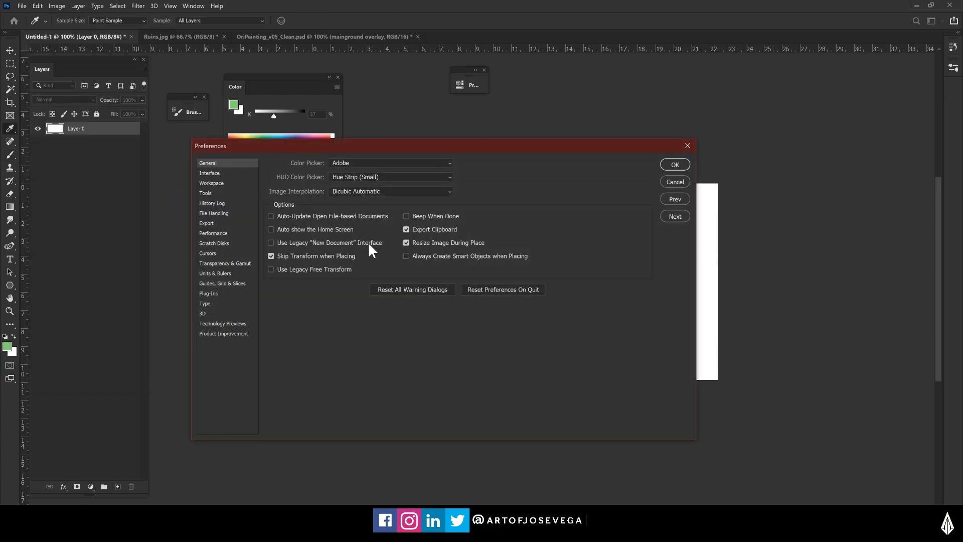
pyautogui.click(205, 194)
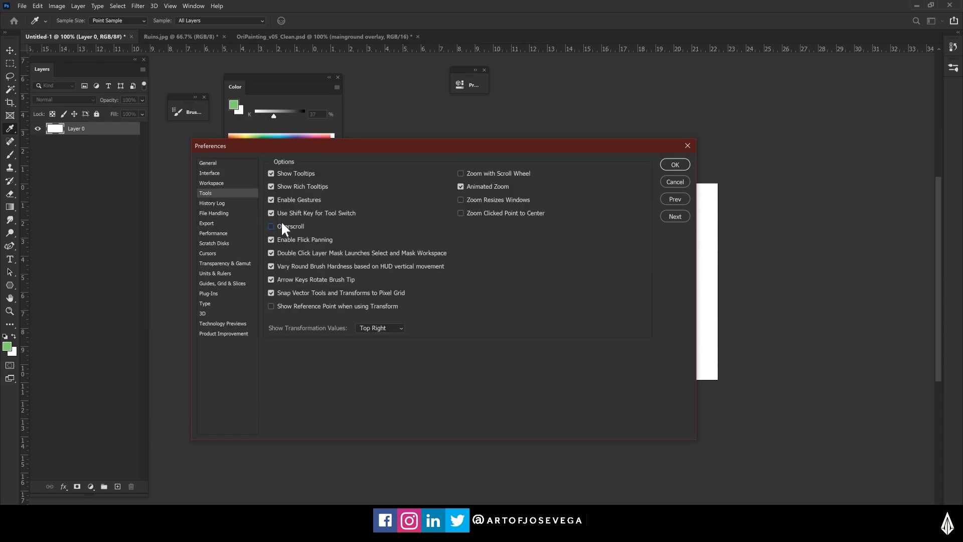
pyautogui.click(670, 165)
pyautogui.press('b')
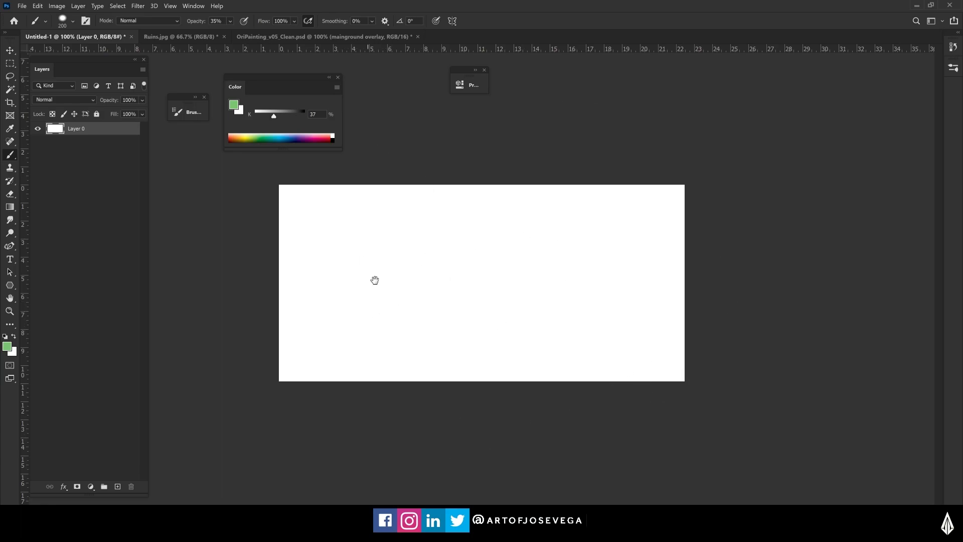
# Step: Check Overscroll in the Tools preferences and confirm with OK
pyautogui.click(22, 6)
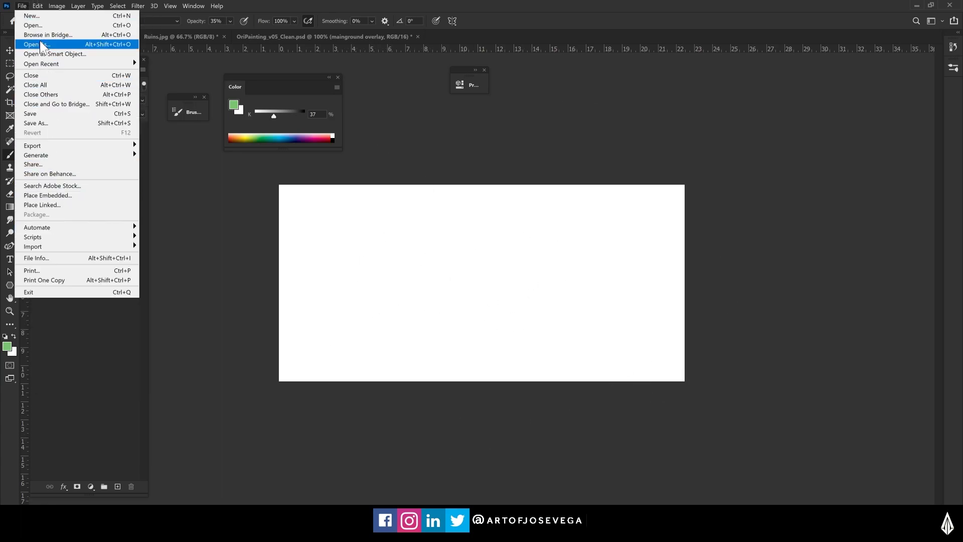
pyautogui.moveTo(38, 6)
pyautogui.moveTo(65, 385)
pyautogui.click(171, 231)
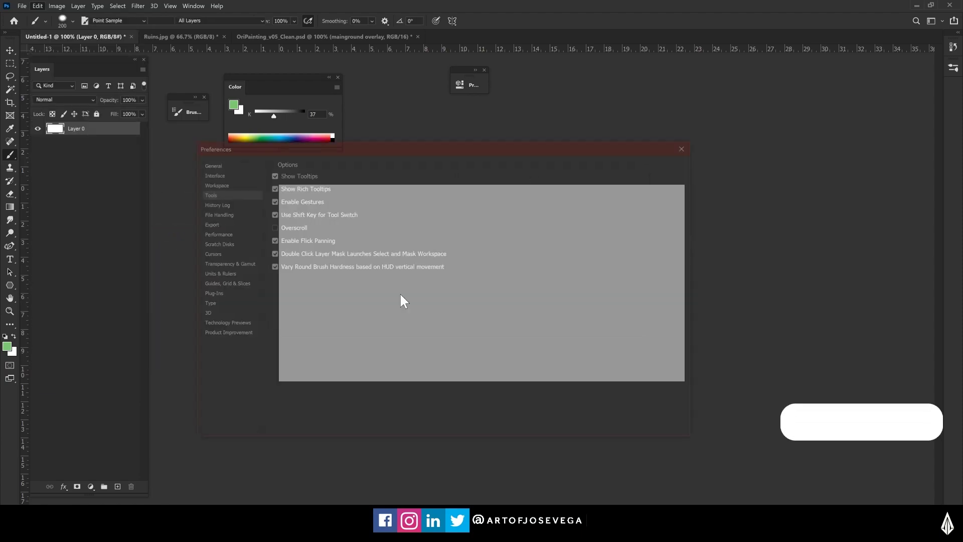
pyautogui.click(271, 226)
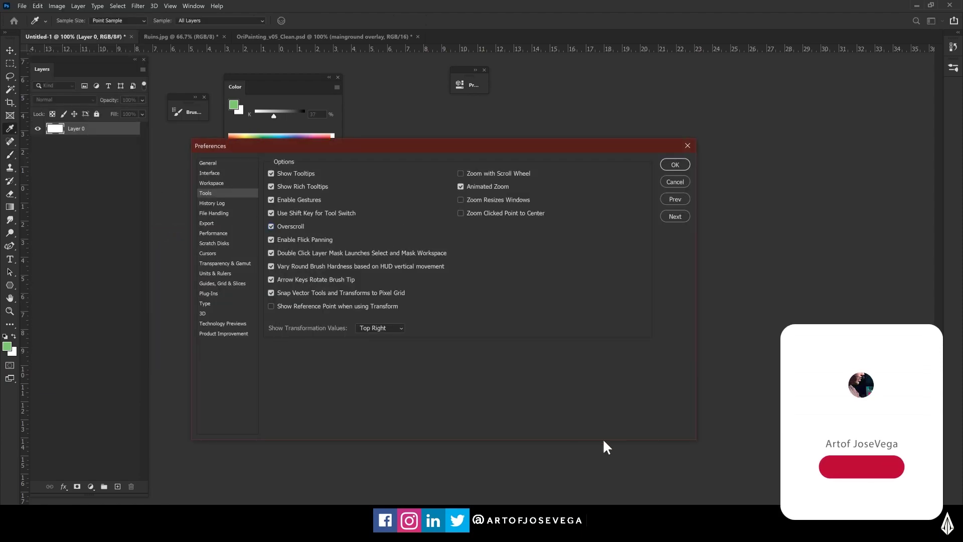
pyautogui.click(676, 165)
# Step: Pan the blank canvas beyond its edges at 200% and then 66.7% zoom
pyautogui.press('b')
pyautogui.moveTo(442, 352)
pyautogui.mouseDown()
pyautogui.moveTo(380, 347)
pyautogui.moveTo(290, 398)
pyautogui.moveTo(432, 269)
pyautogui.moveTo(451, 301)
pyautogui.moveTo(433, 298)
pyautogui.mouseUp()
pyautogui.hotkey('ctrl', '+')
pyautogui.moveTo(447, 400)
pyautogui.mouseDown()
pyautogui.moveTo(553, 331)
pyautogui.moveTo(622, 366)
pyautogui.moveTo(545, 293)
pyautogui.moveTo(414, 331)
pyautogui.moveTo(357, 368)
pyautogui.moveTo(219, 325)
pyautogui.mouseUp()
pyautogui.moveTo(421, 280); pyautogui.dragTo(522, 225)
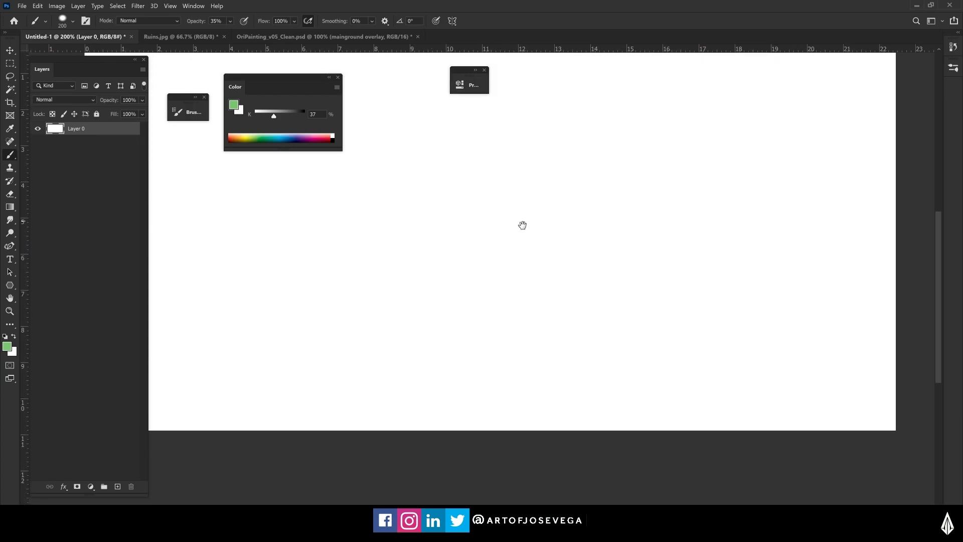
pyautogui.moveTo(591, 298); pyautogui.dragTo(437, 338)
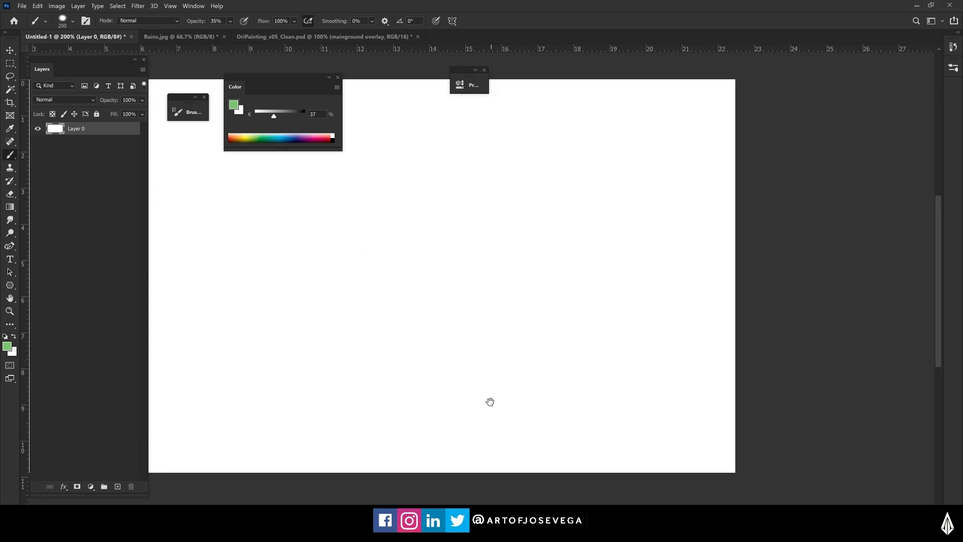
pyautogui.moveTo(364, 361); pyautogui.dragTo(348, 276)
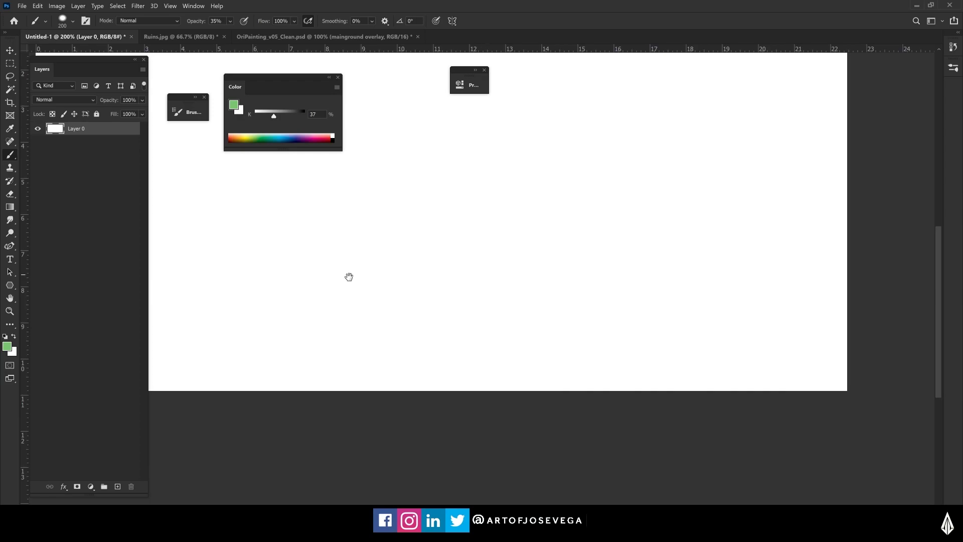
pyautogui.hotkey('ctrl', '-')
pyautogui.hotkey('ctrl', '-')
pyautogui.moveTo(414, 310); pyautogui.dragTo(470, 326)
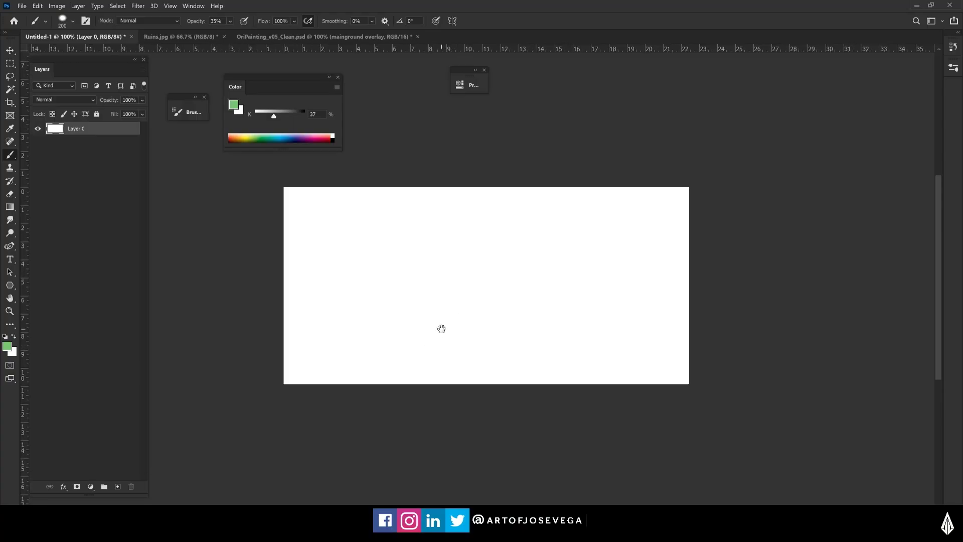
# Step: Zoom in and out on the canvas, ending at 200% on the clicked spot
pyautogui.keyDown('ctrl'); pyautogui.click(441, 329); pyautogui.keyUp('ctrl')
pyautogui.keyDown('ctrl'); pyautogui.keyDown('alt'); pyautogui.click(469, 370); pyautogui.keyUp('alt'); pyautogui.keyUp('ctrl')
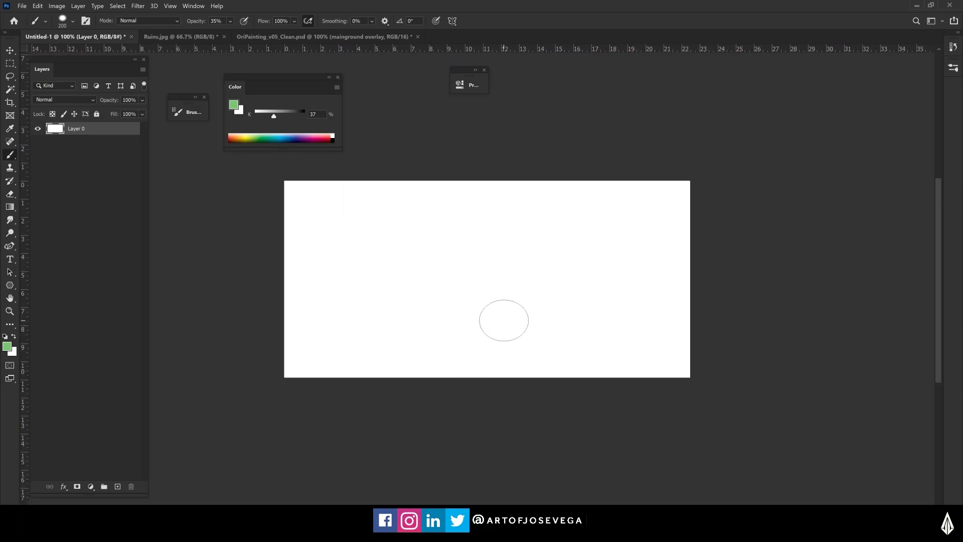
pyautogui.keyDown('ctrl'); pyautogui.click(487, 323); pyautogui.keyUp('ctrl')
# Step: Resize the brush with [ and ], then show the Brush Settings panel
pyautogui.press('[')
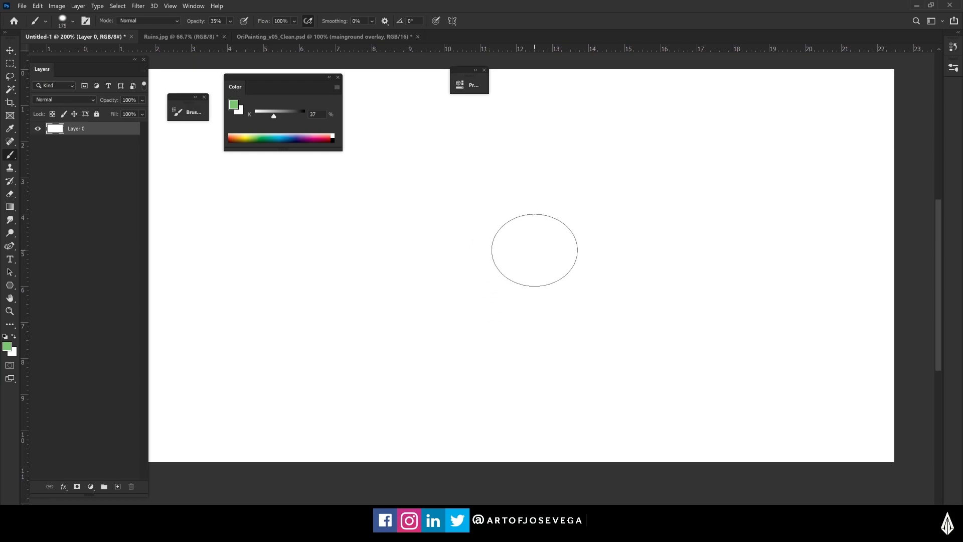
pyautogui.press(']')
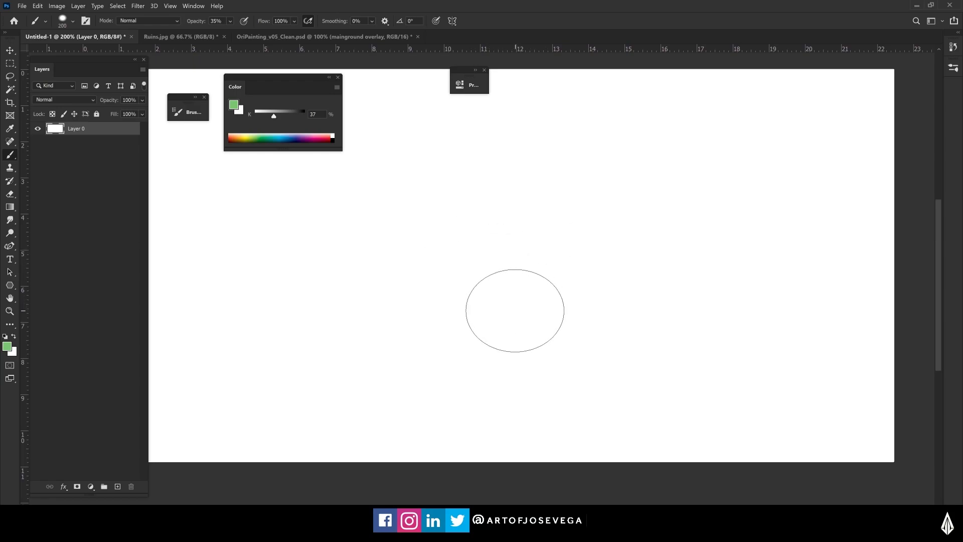
pyautogui.press(']')
pyautogui.press(']')
pyautogui.press(']')
pyautogui.press(']')
pyautogui.press(']')
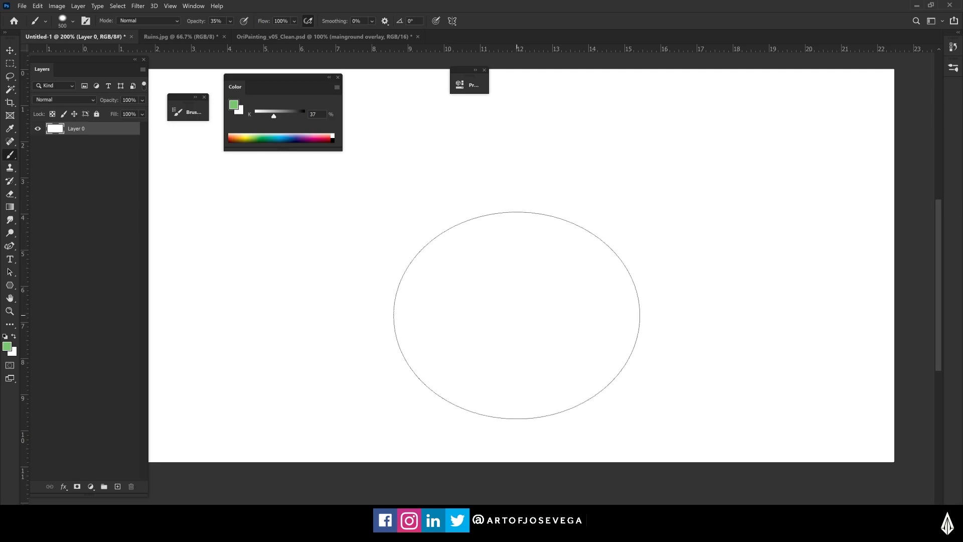
pyautogui.press('[')
pyautogui.press('[')
pyautogui.press('[')
pyautogui.press('[')
pyautogui.press(']')
pyautogui.press(']')
pyautogui.press(']')
pyautogui.press(']')
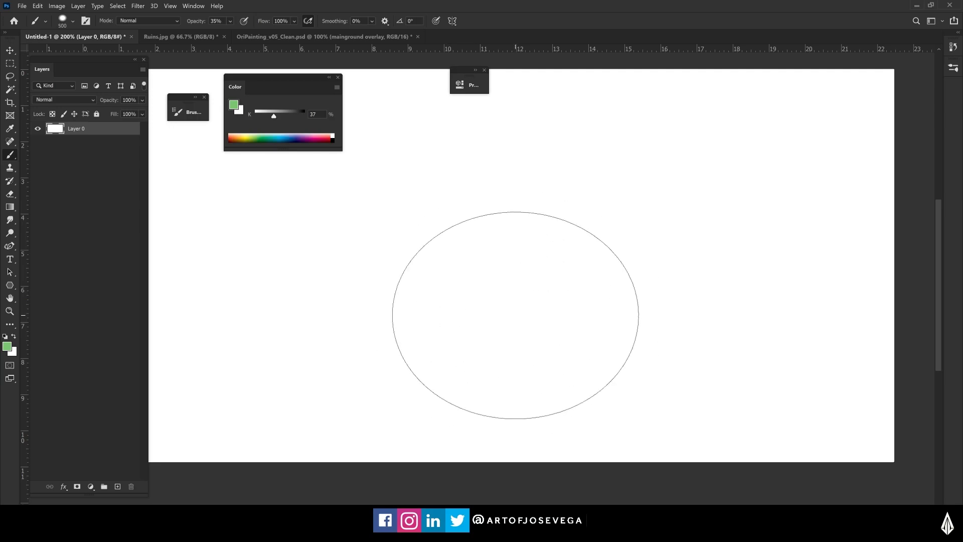
pyautogui.press('[')
pyautogui.press('[')
pyautogui.press('[')
pyautogui.press('[')
pyautogui.press('[')
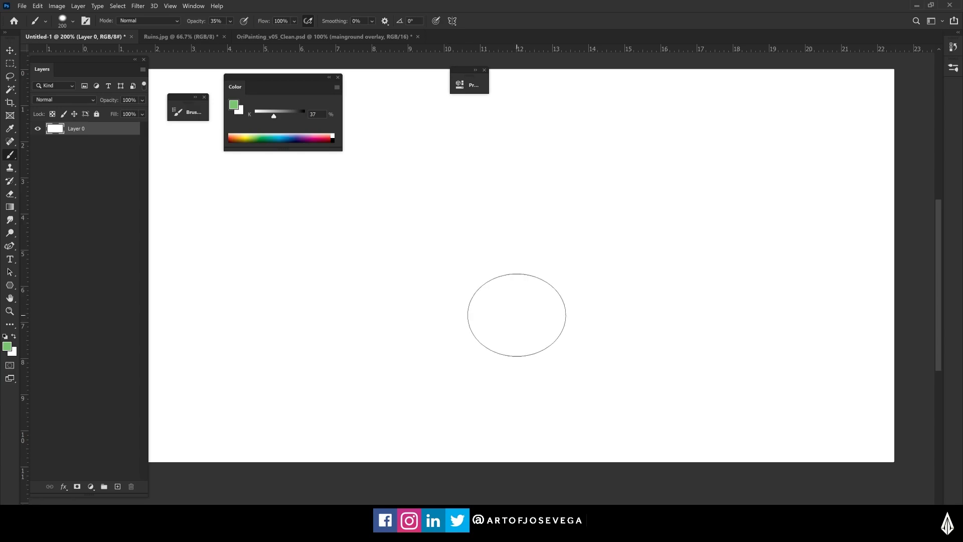
pyautogui.click(195, 115)
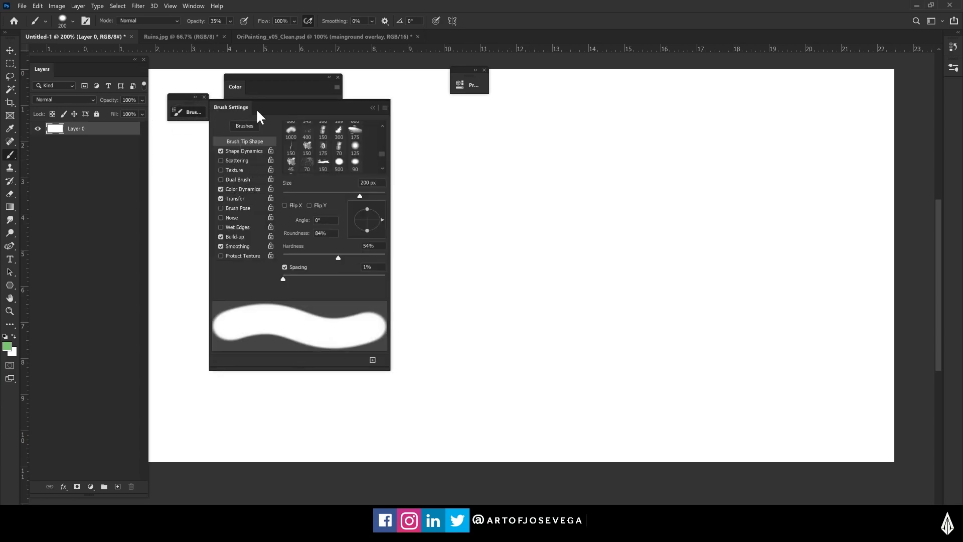
# Step: Float the Brush Settings panel, pick purple, and paint a diagonal stroke
pyautogui.moveTo(237, 111); pyautogui.dragTo(226, 163)
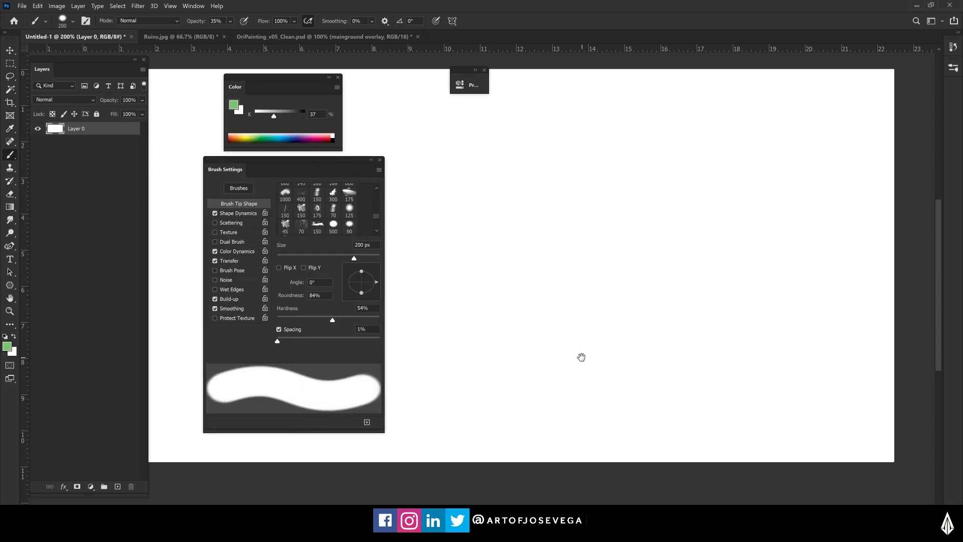
pyautogui.moveTo(581, 354); pyautogui.dragTo(550, 342)
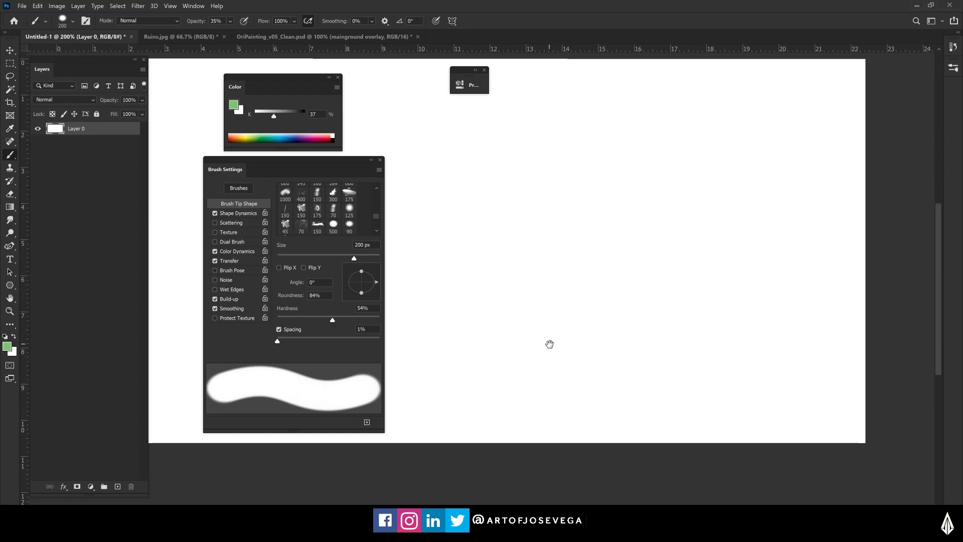
pyautogui.click(300, 134)
pyautogui.press('[')
pyautogui.press('[')
pyautogui.moveTo(555, 162)
pyautogui.mouseDown()
pyautogui.moveTo(652, 232)
pyautogui.moveTo(548, 161)
pyautogui.moveTo(694, 298)
pyautogui.moveTo(611, 244)
pyautogui.mouseUp()
# Step: Repaint over the stroke at 125 px, then set the brush to 300 px
pyautogui.press('[')
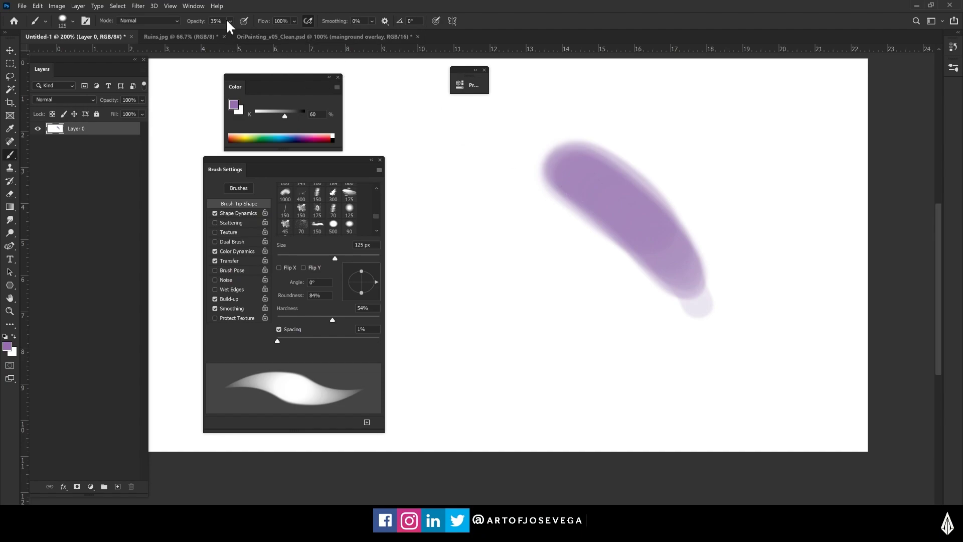
pyautogui.moveTo(544, 143)
pyautogui.mouseDown()
pyautogui.moveTo(526, 135)
pyautogui.moveTo(697, 281)
pyautogui.moveTo(617, 240)
pyautogui.mouseUp()
pyautogui.hscroll(-1, 525, 357)
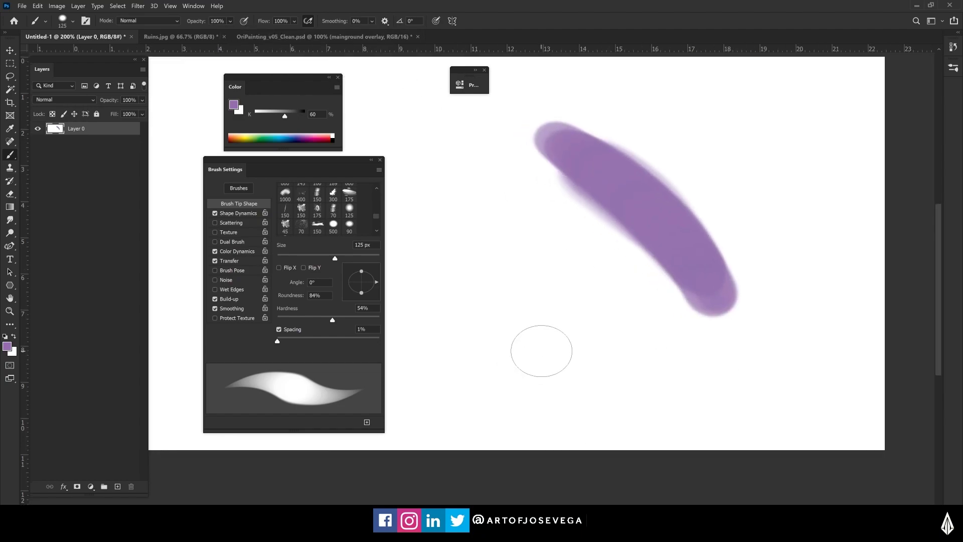
pyautogui.press('[')
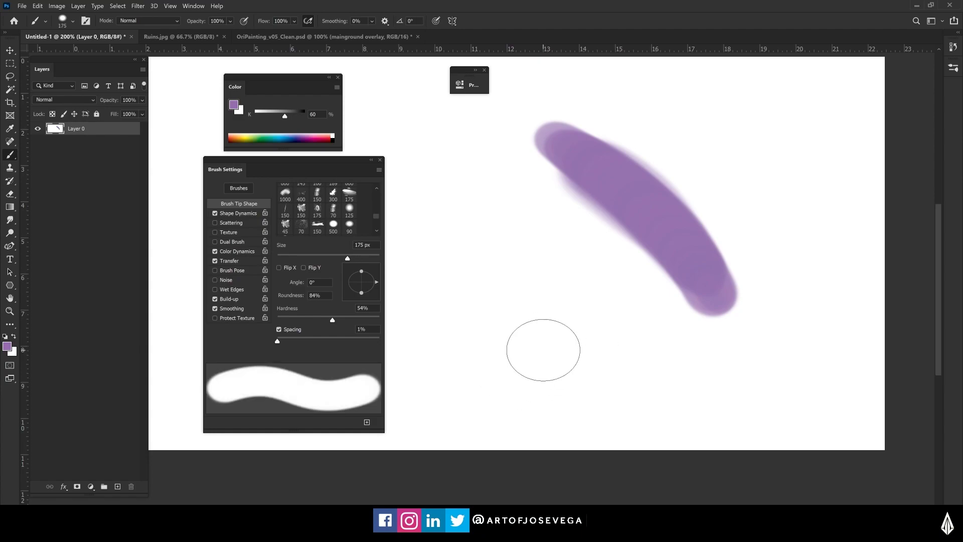
pyautogui.press(']')
pyautogui.press(']')
pyautogui.press(']')
pyautogui.press(']')
pyautogui.press(']')
pyautogui.press(']')
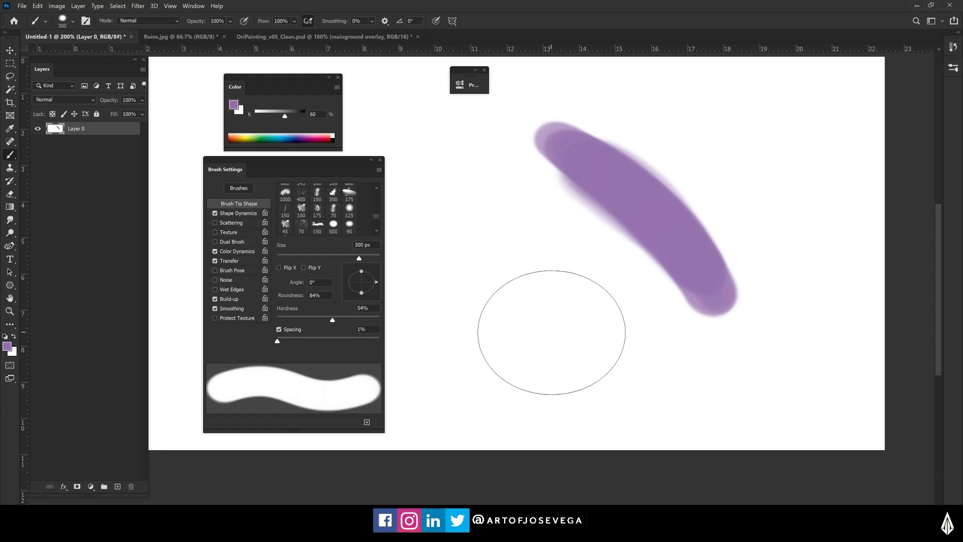
pyautogui.press('alt')
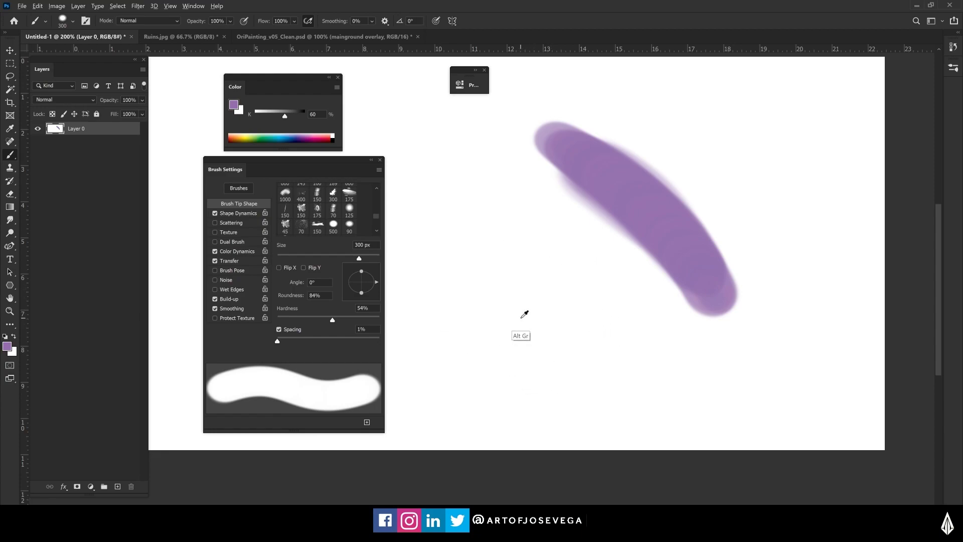
# Step: Resize the brush on canvas, dab purple, pan to blank area, and lower hardness to 31%
pyautogui.moveTo(522, 319); pyautogui.dragTo(521, 320)
pyautogui.moveTo(637, 325)
pyautogui.mouseDown()
pyautogui.moveTo(665, 363)
pyautogui.moveTo(596, 336)
pyautogui.moveTo(508, 277)
pyautogui.moveTo(491, 304)
pyautogui.moveTo(590, 241)
pyautogui.moveTo(655, 268)
pyautogui.mouseUp()
pyautogui.moveTo(647, 348)
pyautogui.mouseDown()
pyautogui.moveTo(543, 396)
pyautogui.moveTo(519, 419)
pyautogui.mouseUp()
pyautogui.moveTo(620, 209); pyautogui.dragTo(620, 208)
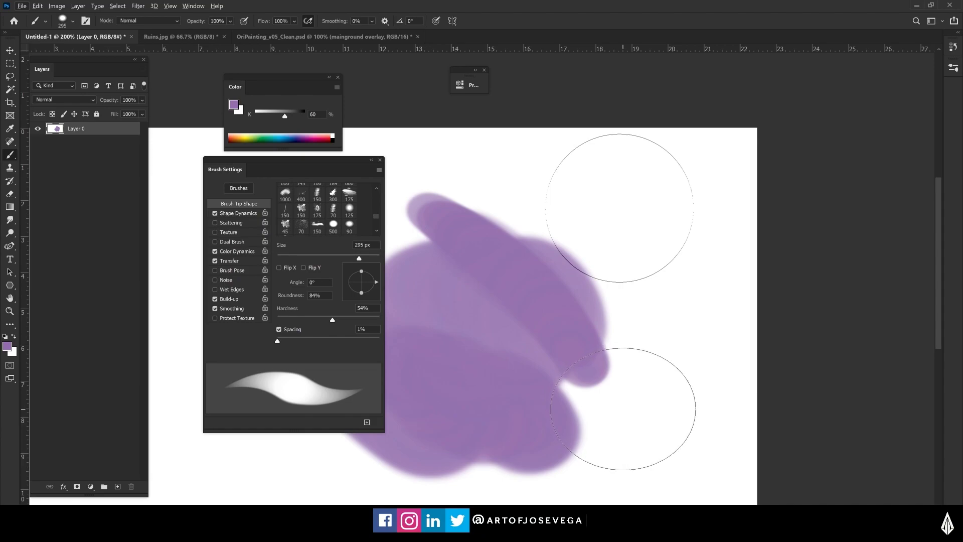
pyautogui.moveTo(498, 366); pyautogui.dragTo(836, 320)
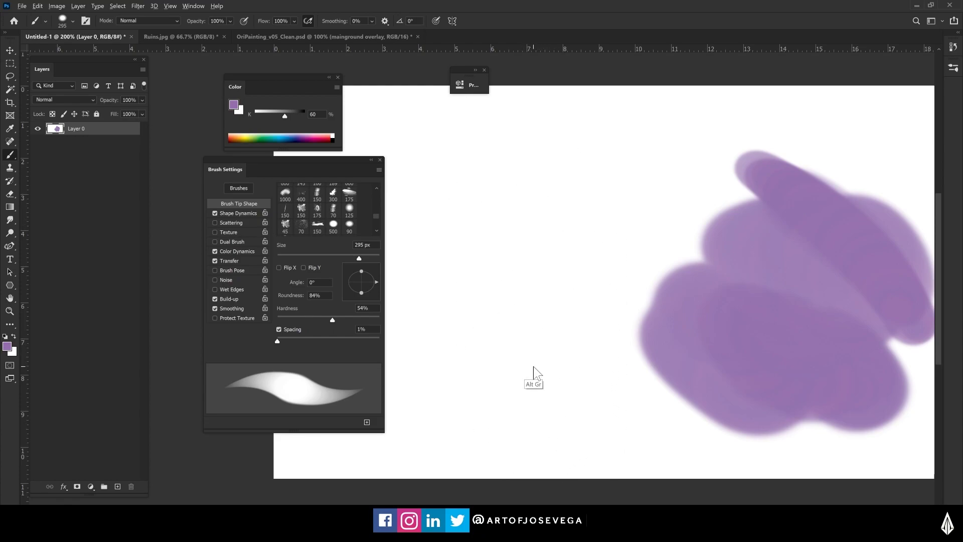
pyautogui.moveTo(533, 372); pyautogui.dragTo(500, 341)
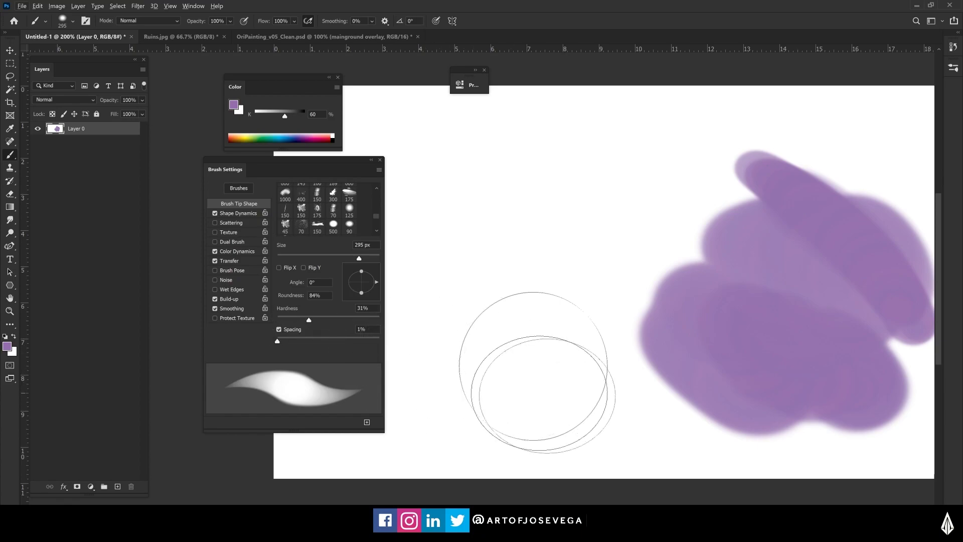
# Step: Set brush hardness to 0% and paint a soft purple blob on the left
pyautogui.keyDown('alt'); pyautogui.rightClick(562, 341); pyautogui.keyUp('alt')
pyautogui.moveTo(558, 339)
pyautogui.mouseDown()
pyautogui.moveTo(557, 261)
pyautogui.moveTo(556, 304)
pyautogui.mouseUp()
pyautogui.moveTo(533, 198)
pyautogui.mouseDown()
pyautogui.moveTo(587, 269)
pyautogui.moveTo(502, 253)
pyautogui.moveTo(521, 286)
pyautogui.mouseUp()
# Step: Raise hardness to 100% and add four hard-edged purple dabs below the blob
pyautogui.moveTo(560, 229); pyautogui.dragTo(549, 271)
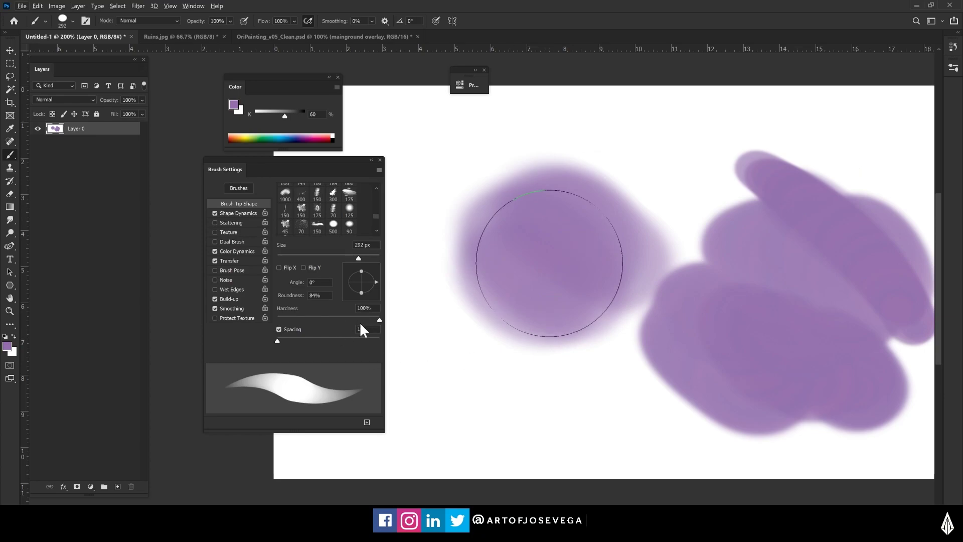
pyautogui.click(502, 337)
pyautogui.click(533, 351)
pyautogui.click(496, 364)
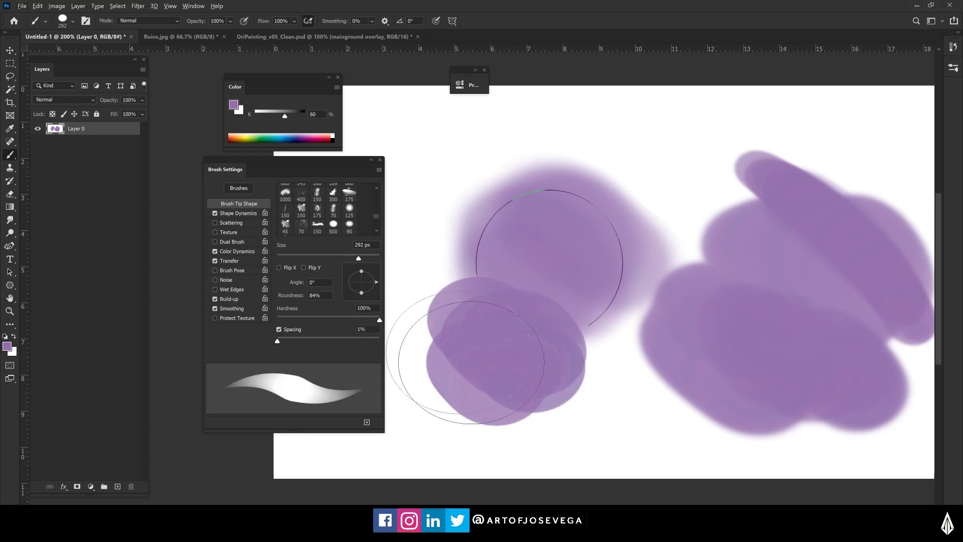
pyautogui.click(479, 357)
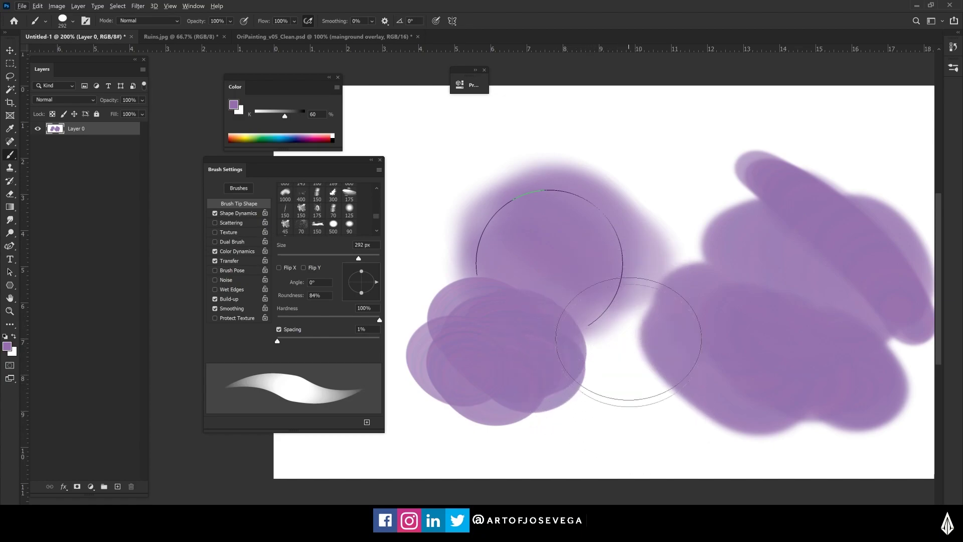
pyautogui.moveTo(631, 269); pyautogui.dragTo(565, 377)
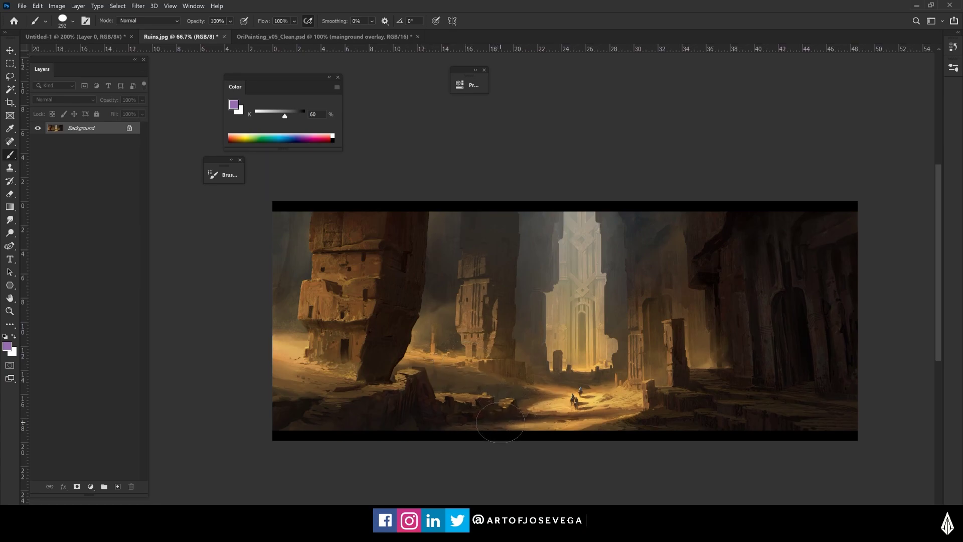
# Step: Crop Ruins.jpg to the central ruins and view the result at 100%
pyautogui.press('c')
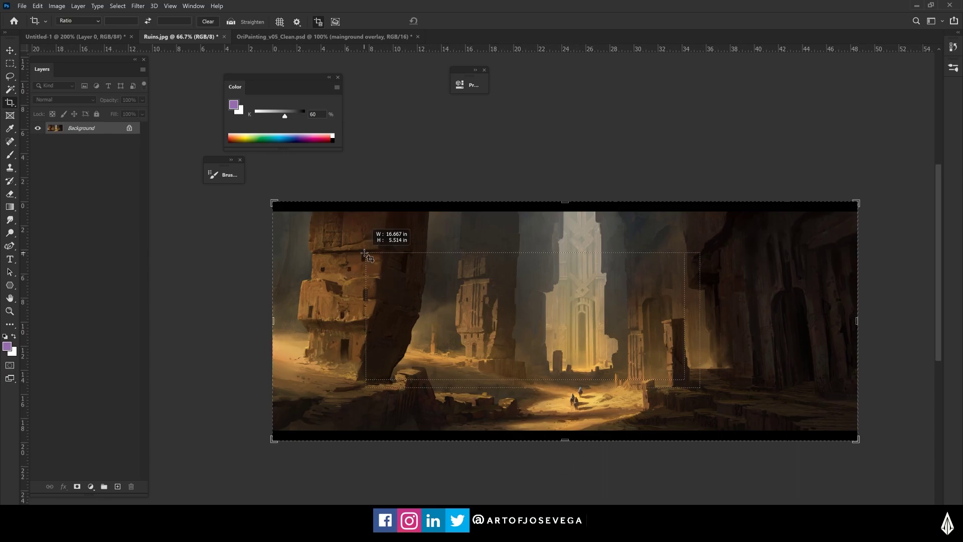
pyautogui.moveTo(366, 253); pyautogui.dragTo(365, 252)
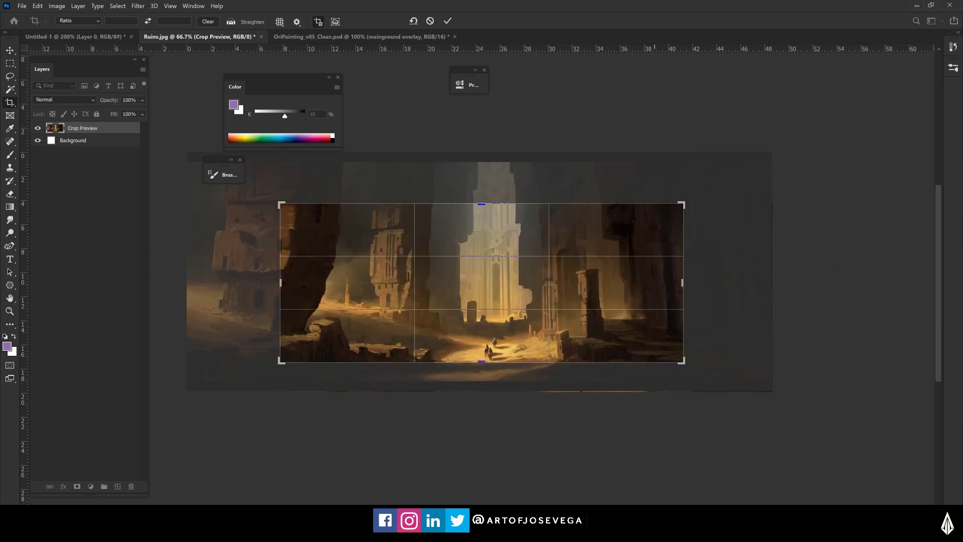
pyautogui.press('Return')
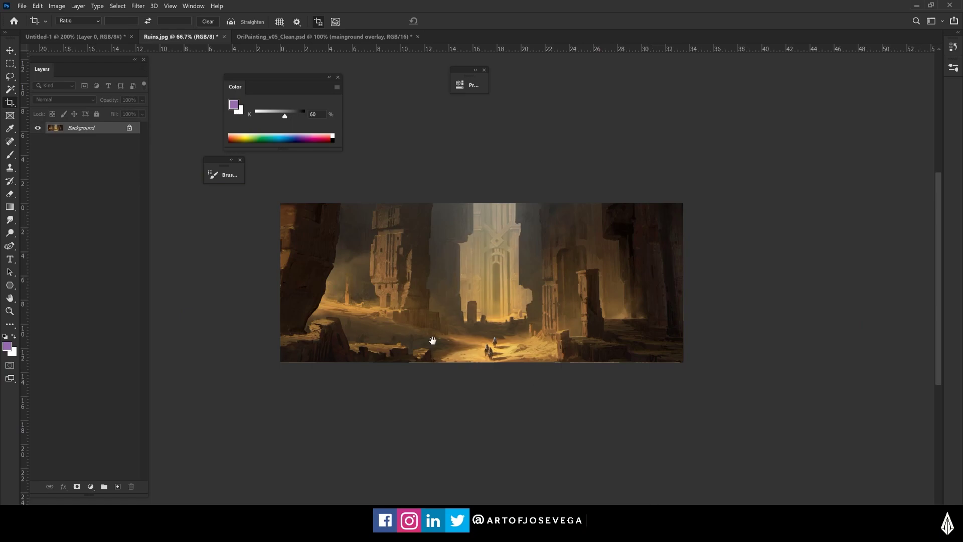
pyautogui.moveTo(433, 341); pyautogui.dragTo(499, 357)
pyautogui.hotkey('ctrl', '+')
pyautogui.scroll(1, 477, 380)
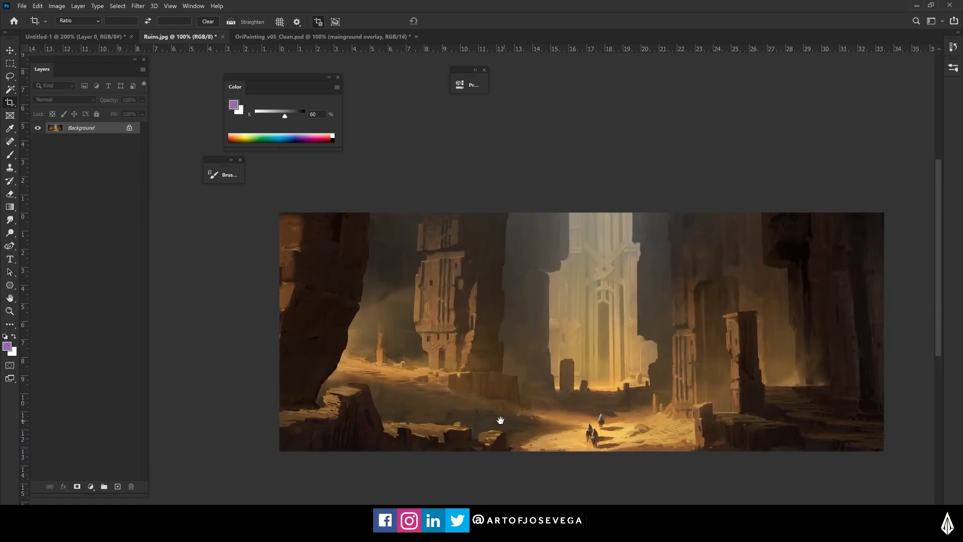
pyautogui.moveTo(500, 420); pyautogui.dragTo(460, 396)
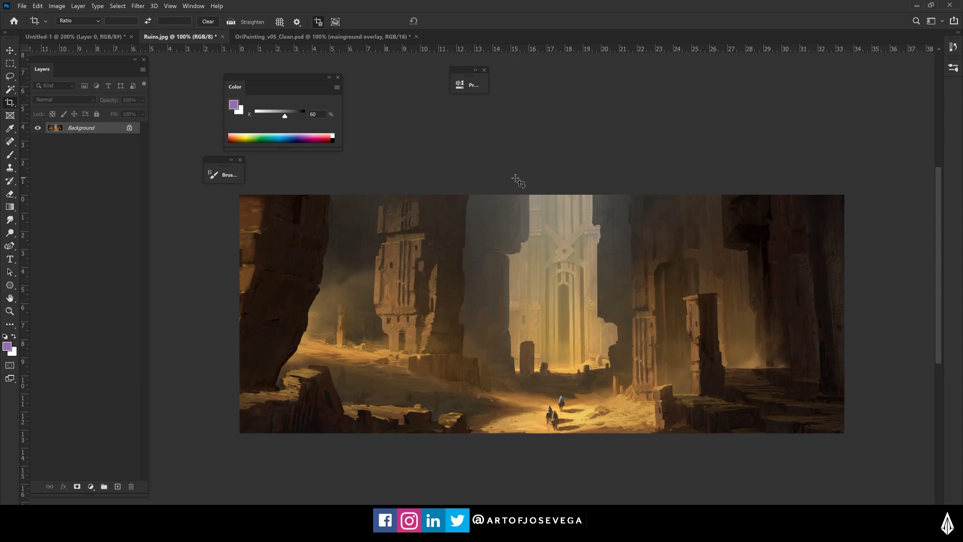
# Step: Slide the cropped painting with Move to show the trimmed edges are gone
pyautogui.press('v')
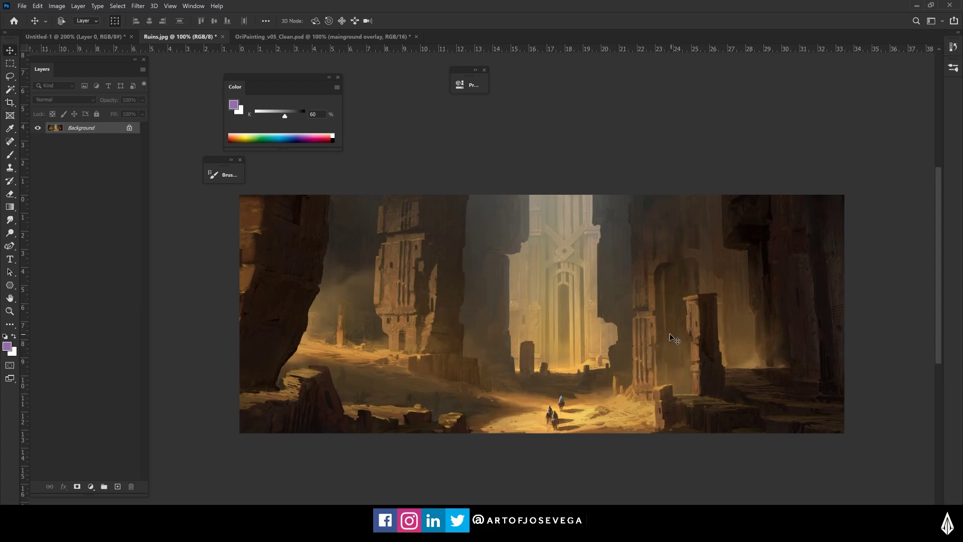
pyautogui.moveTo(672, 339); pyautogui.dragTo(583, 339)
pyautogui.press('Return')
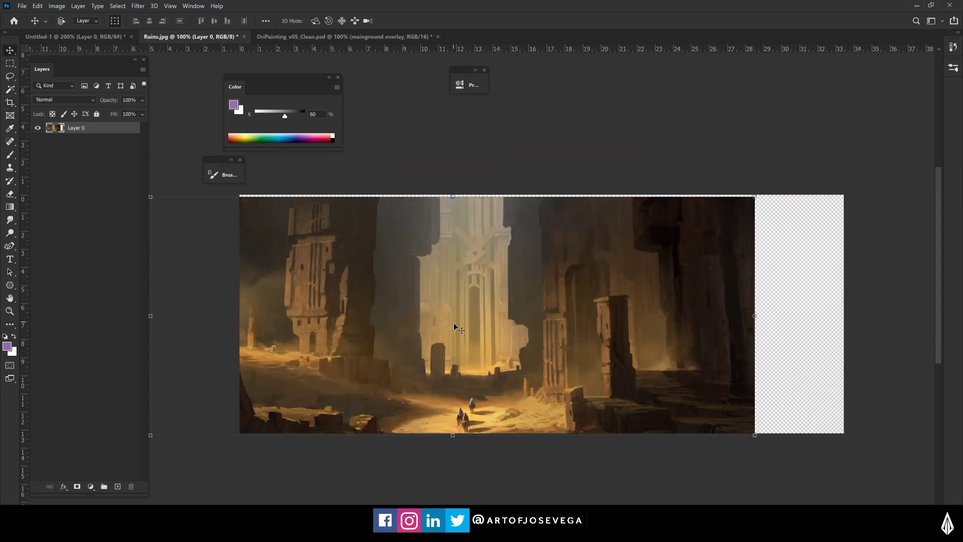
pyautogui.hotkey('ctrl', 'z')
pyautogui.hotkey('ctrl', 'z')
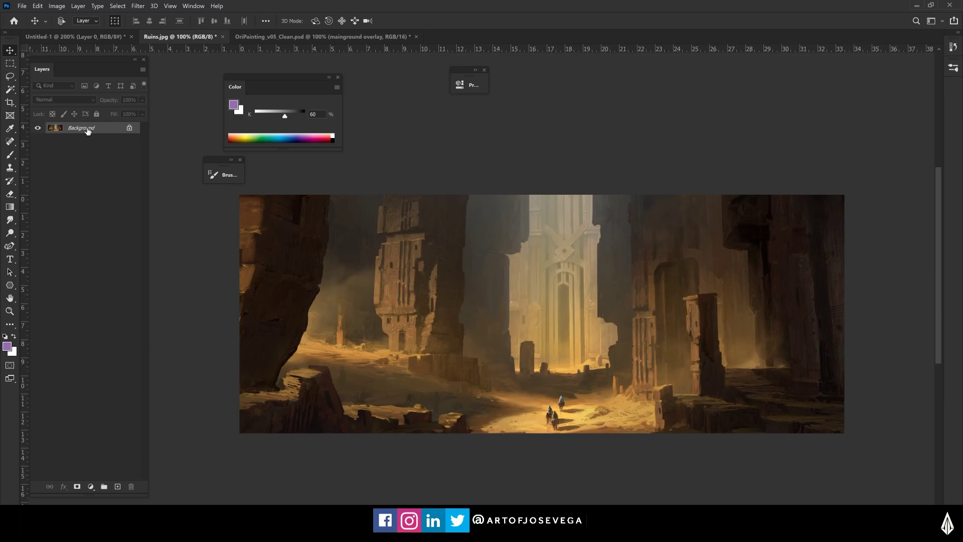
pyautogui.moveTo(661, 307); pyautogui.dragTo(558, 339)
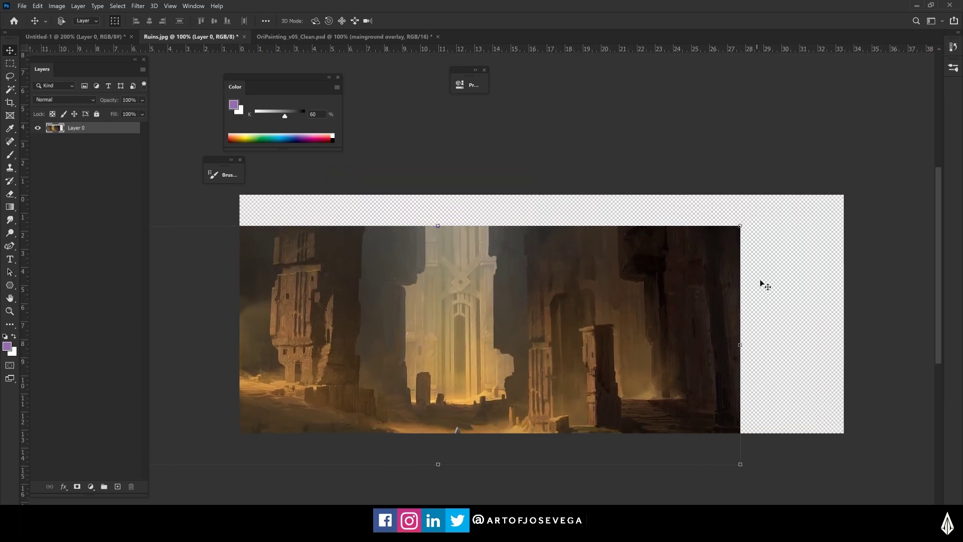
# Step: Undo the offset, unlocking and crop, then fit the full painting on screen
pyautogui.hotkey('ctrl', 'z')
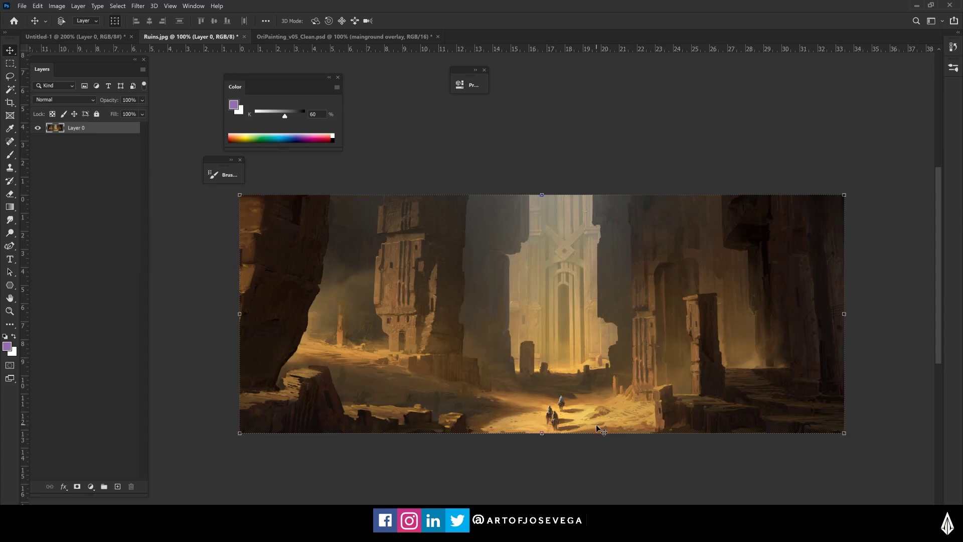
pyautogui.hotkey('ctrl', 'z')
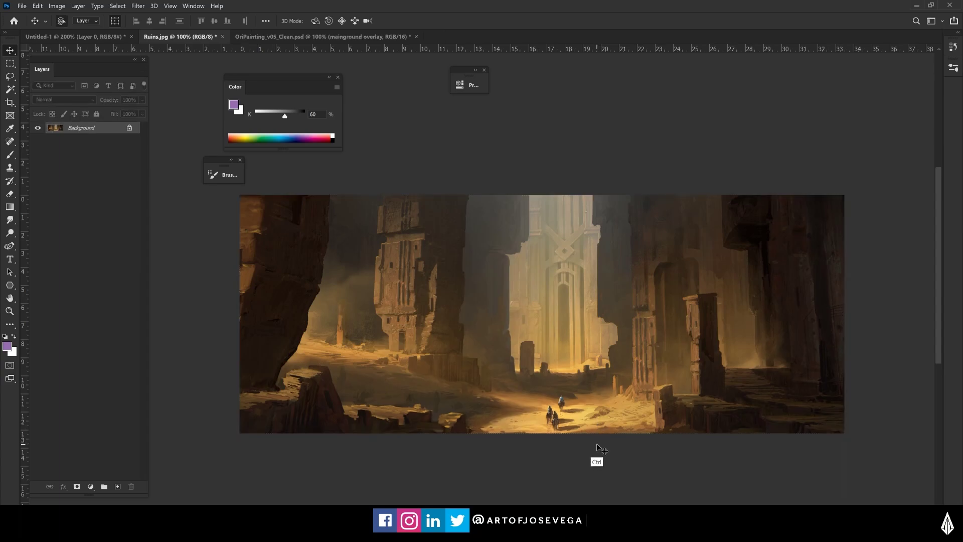
pyautogui.hotkey('ctrl', 'z')
pyautogui.hotkey('ctrl', '0')
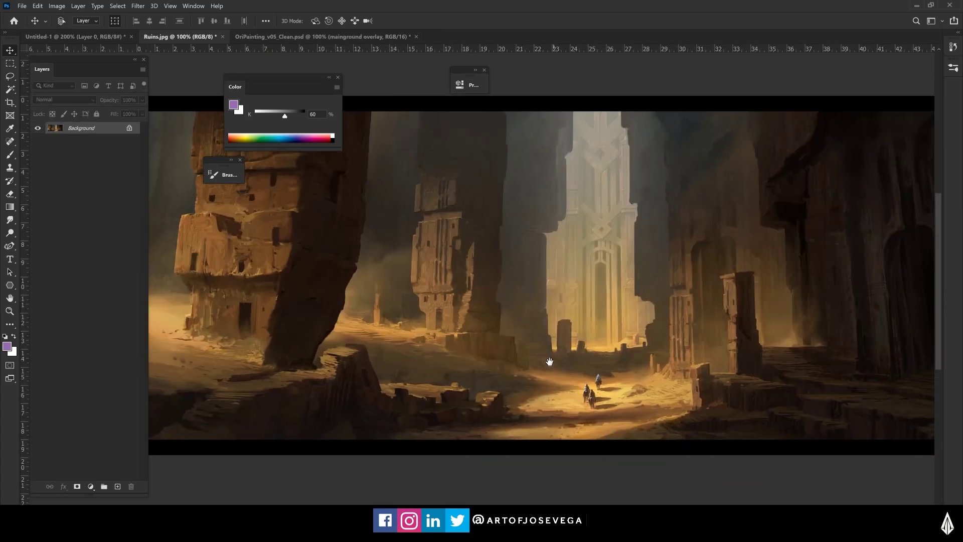
pyautogui.moveTo(549, 361); pyautogui.dragTo(449, 393)
# Step: Crop around the central ruins without deleting pixels, then slide the painting left to reframe
pyautogui.press('c')
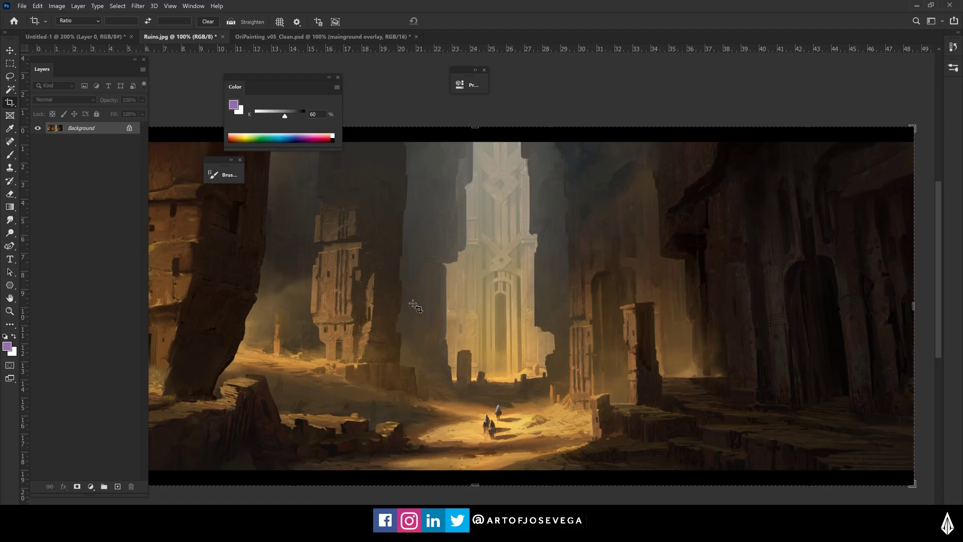
pyautogui.moveTo(410, 301); pyautogui.dragTo(415, 269)
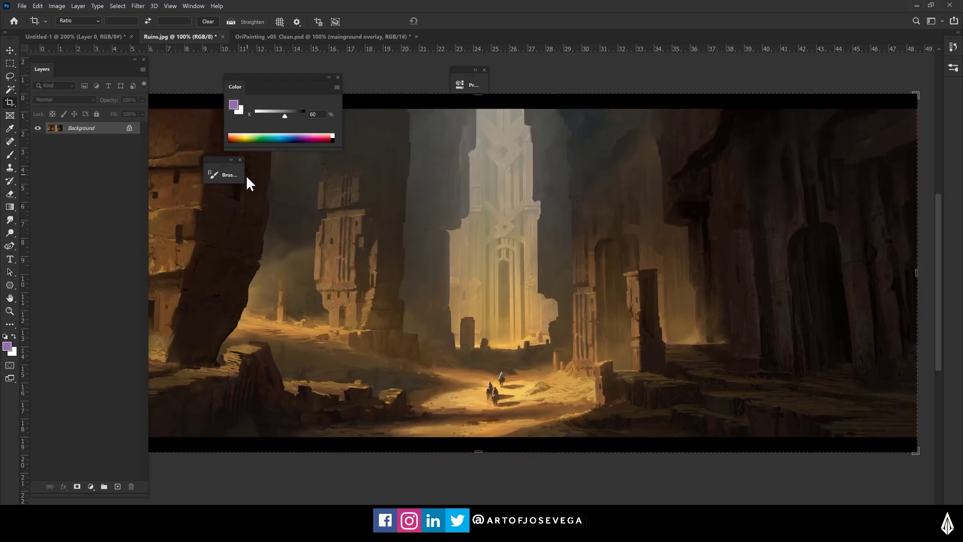
pyautogui.hotkey('ctrl', '-')
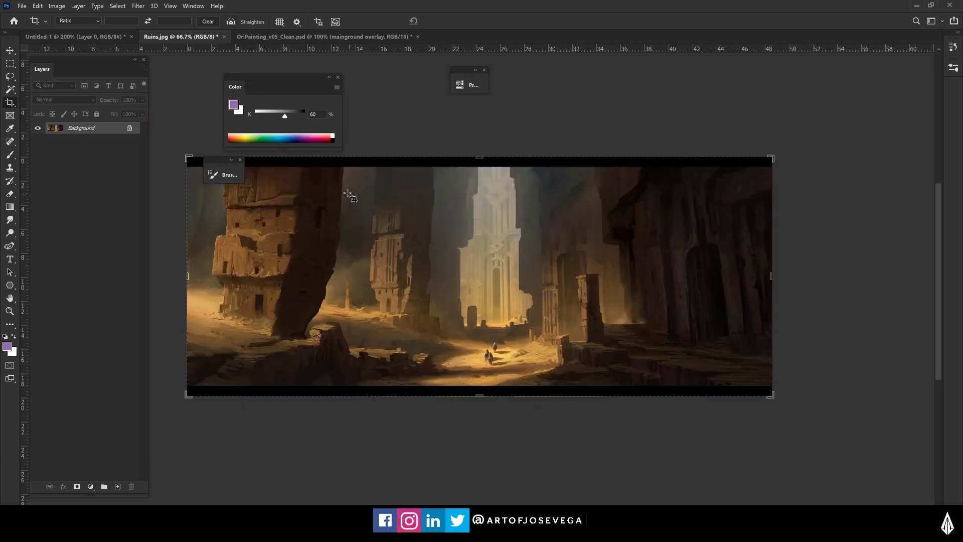
pyautogui.moveTo(348, 193); pyautogui.dragTo(673, 365)
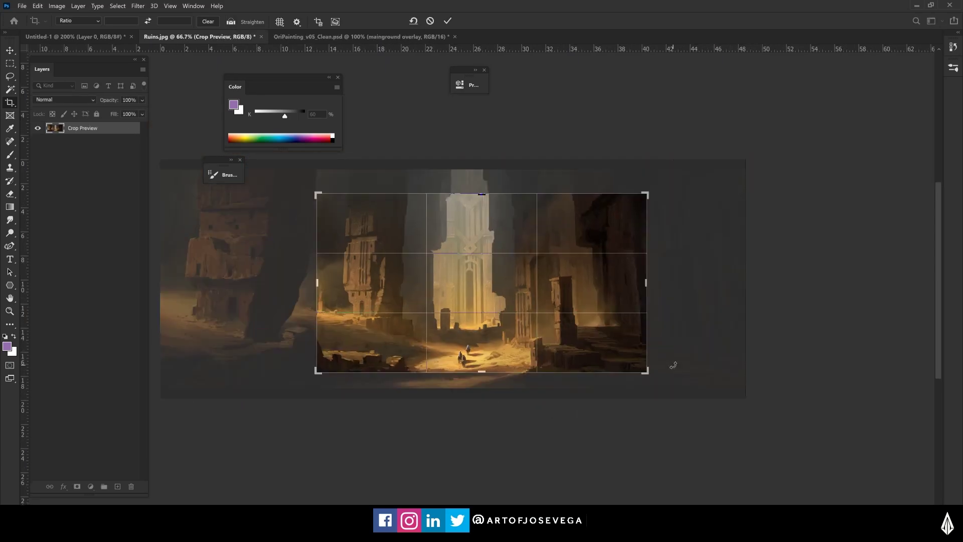
pyautogui.press('Return')
pyautogui.press('v')
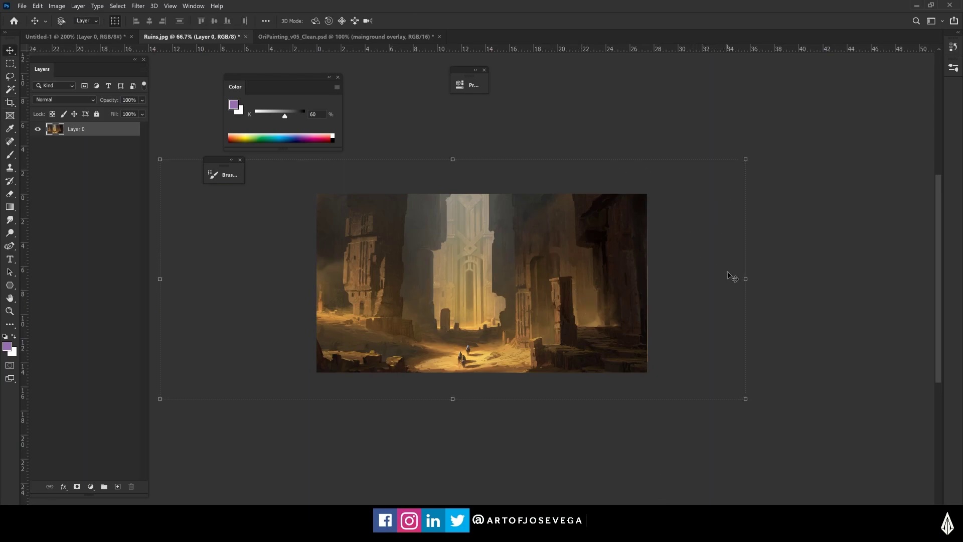
pyautogui.moveTo(580, 311); pyautogui.dragTo(408, 315)
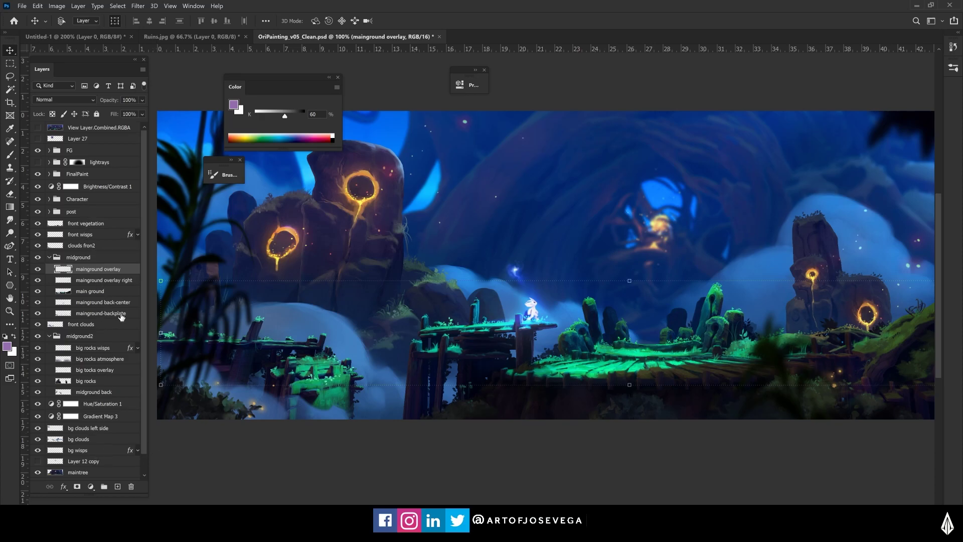
# Step: Scroll the forest scene view and select the front wisps layer
pyautogui.hscroll(3, 434, 331)
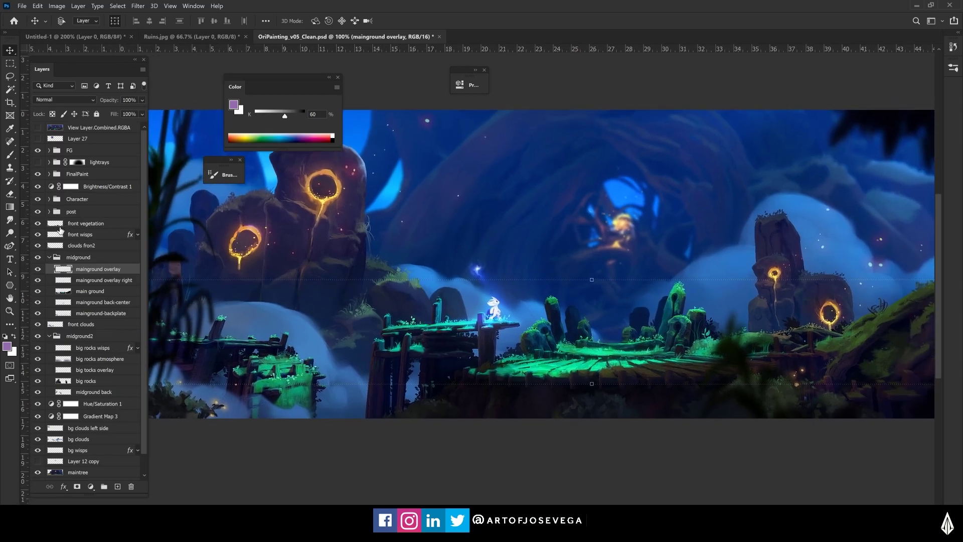
pyautogui.click(75, 235)
# Step: Select the front vegetation and main ground layers, then zoom out and centre the painting
pyautogui.moveTo(424, 335); pyautogui.dragTo(444, 456)
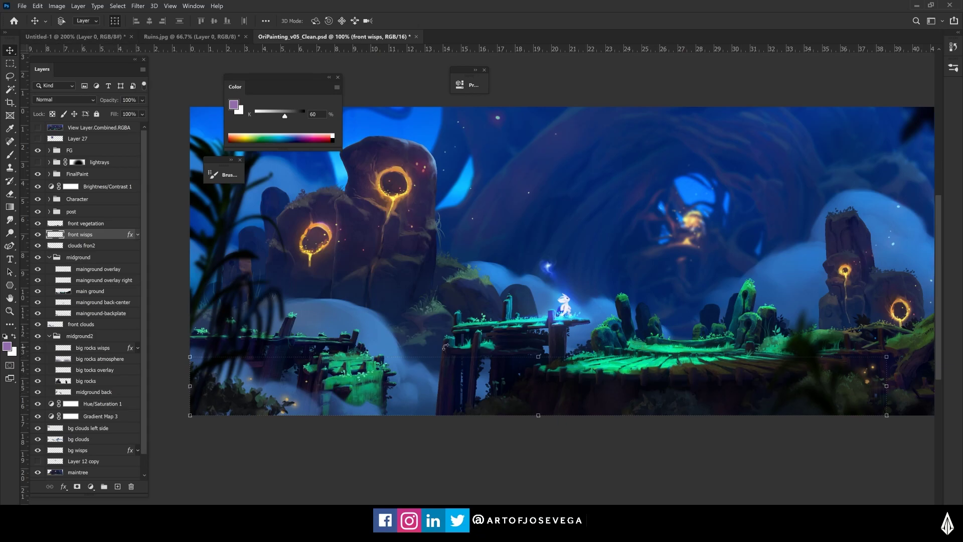
pyautogui.click(58, 222)
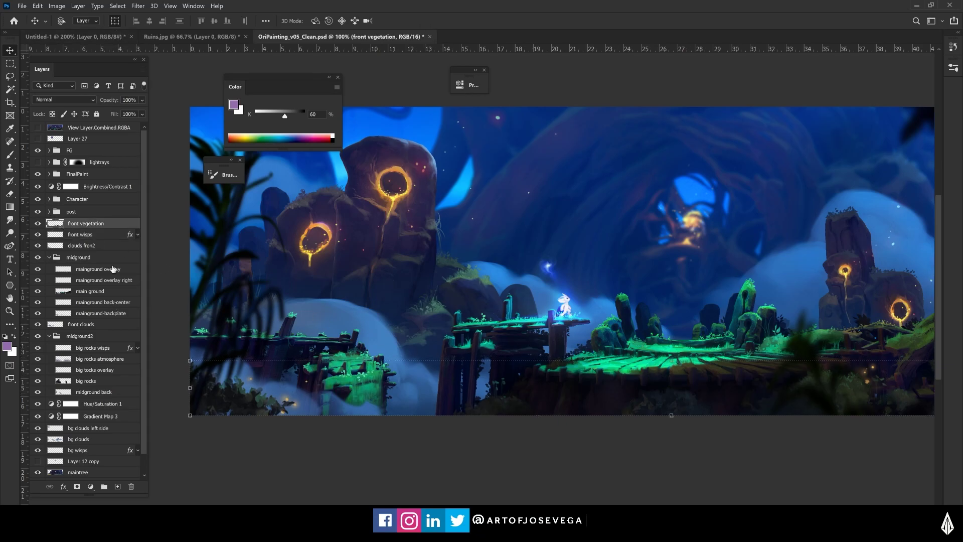
pyautogui.click(81, 292)
pyautogui.moveTo(629, 315); pyautogui.dragTo(513, 354)
pyautogui.hotkey('ctrl', '-')
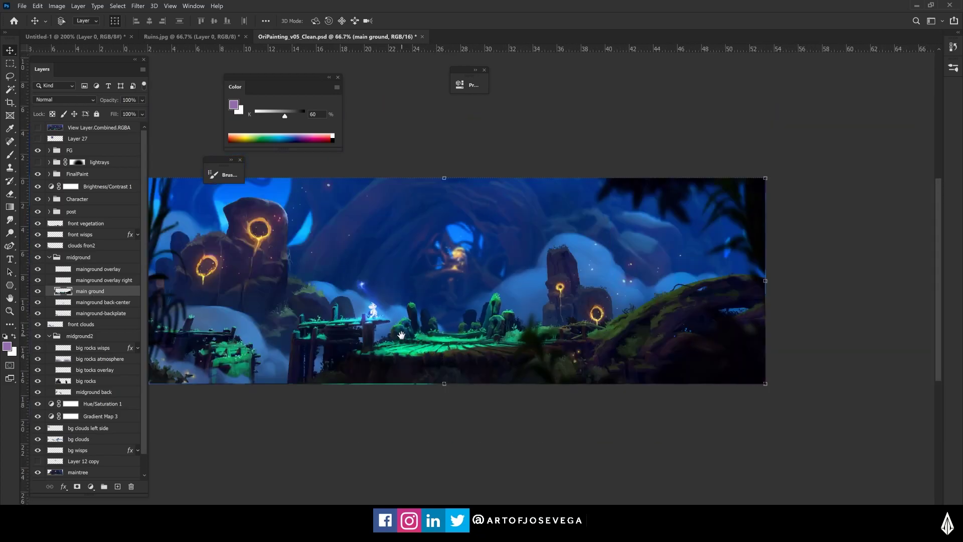
pyautogui.moveTo(400, 334); pyautogui.dragTo(514, 359)
pyautogui.scroll(-2, 474, 384)
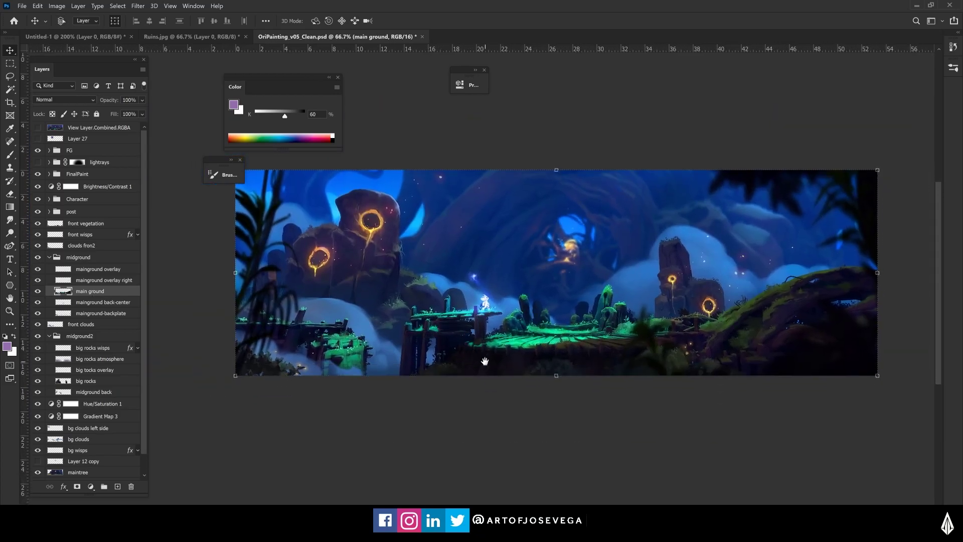
pyautogui.rightClick(56, 236)
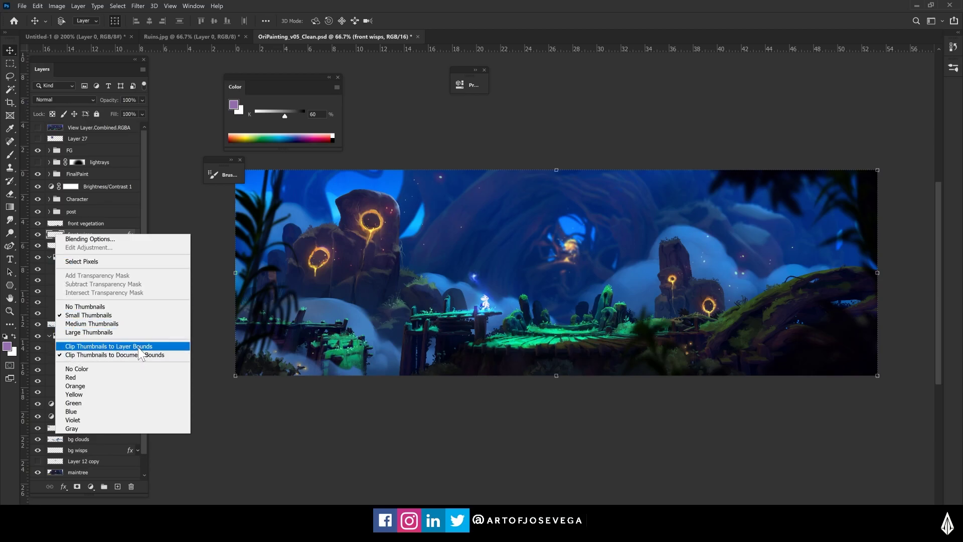
# Step: Turn on Clip Thumbnails to Layer Bounds and Large Thumbnails in the thumbnail menu
pyautogui.click(109, 347)
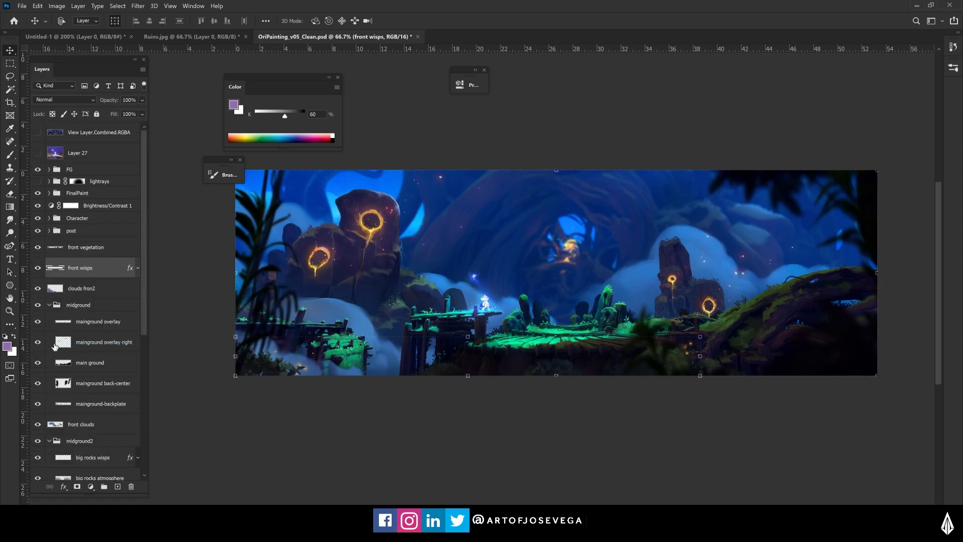
pyautogui.moveTo(142, 326); pyautogui.dragTo(140, 352)
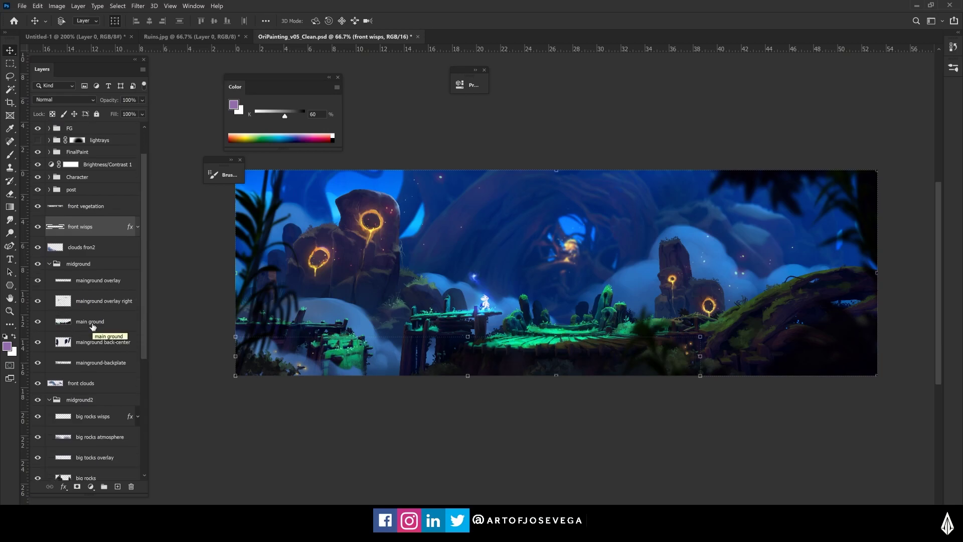
pyautogui.click(70, 345)
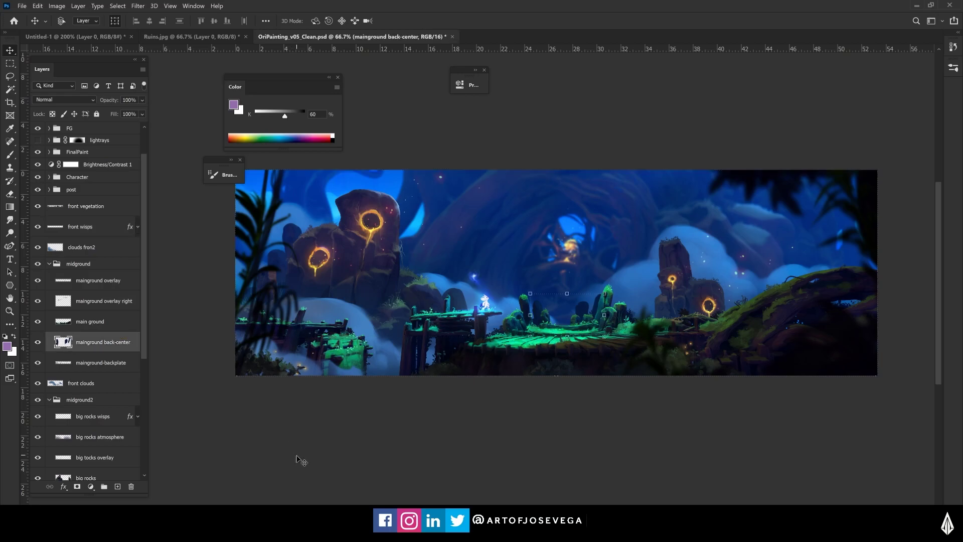
pyautogui.rightClick(61, 345)
pyautogui.click(81, 241)
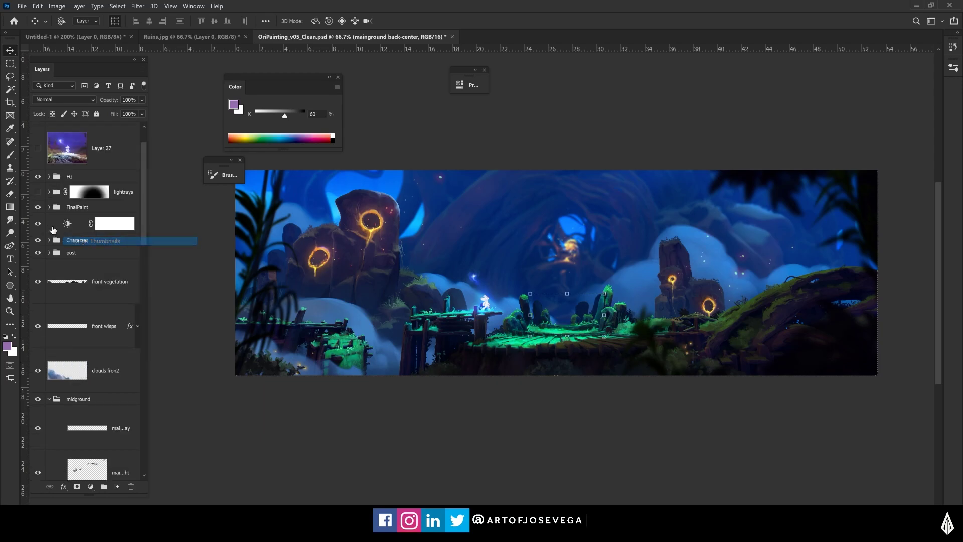
pyautogui.moveTo(144, 242); pyautogui.dragTo(165, 353)
# Step: Select the front clouds, big rocks atmosphere, big rocks and mainground overlay layers in turn
pyautogui.click(63, 277)
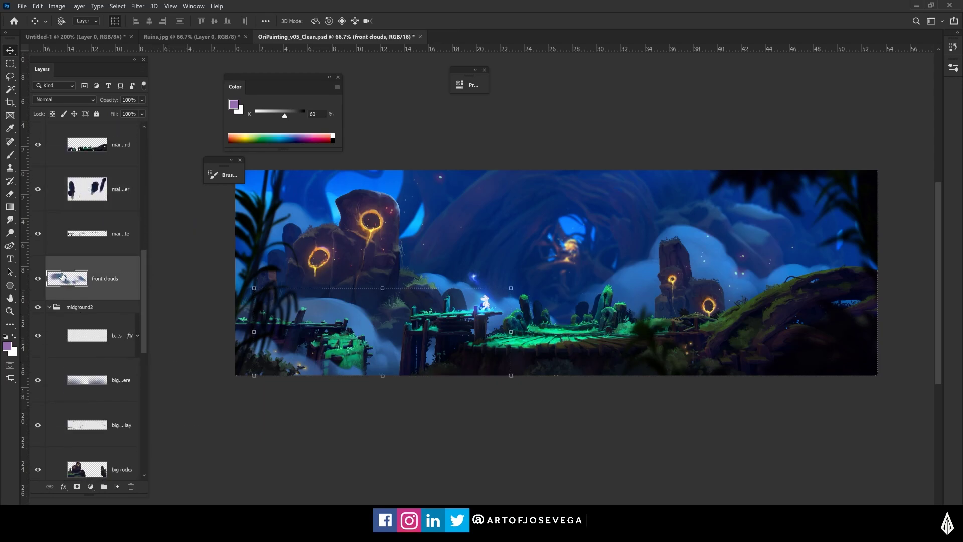
pyautogui.click(93, 380)
pyautogui.scroll(-4, 97, 382)
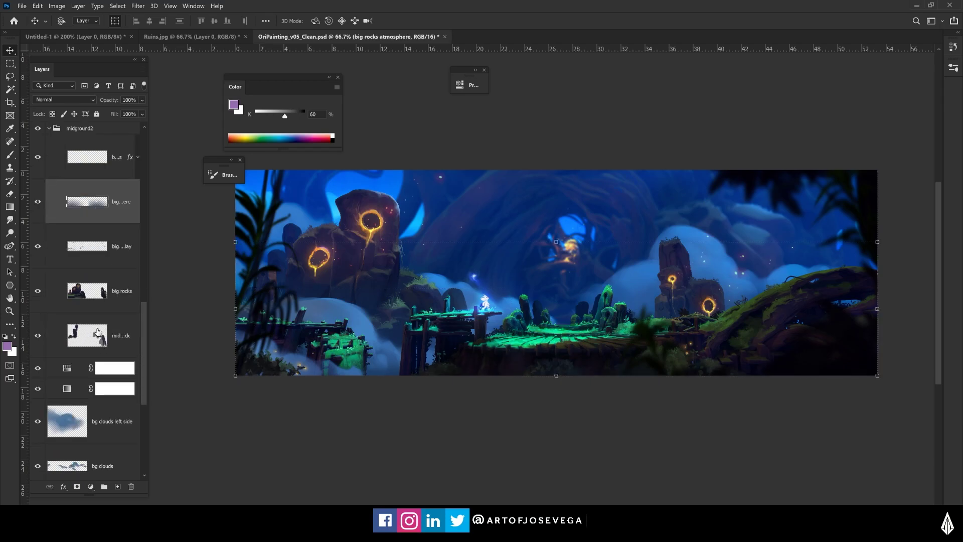
pyautogui.click(75, 290)
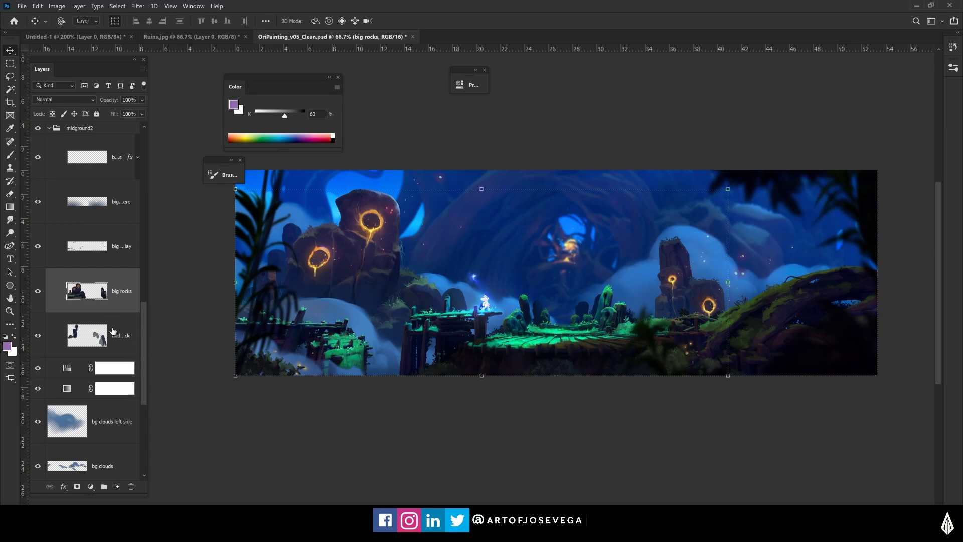
pyautogui.keyDown('ctrl'); pyautogui.click(502, 326); pyautogui.keyUp('ctrl')
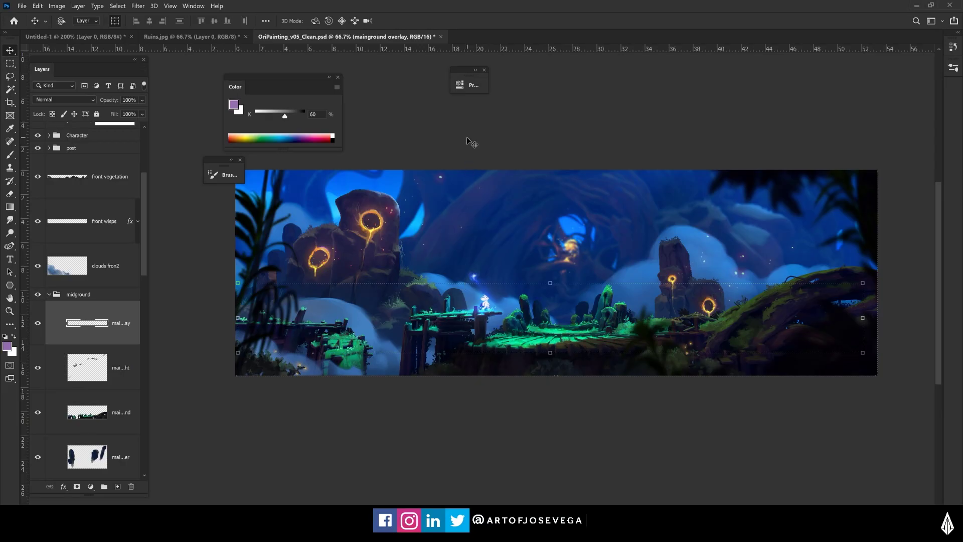
# Step: Zoom to 200% on the glowing green-grass platform, briefly toggling the mainground overlay's visibility
pyautogui.hotkey('ctrl', '1')
pyautogui.moveTo(524, 416); pyautogui.dragTo(478, 394)
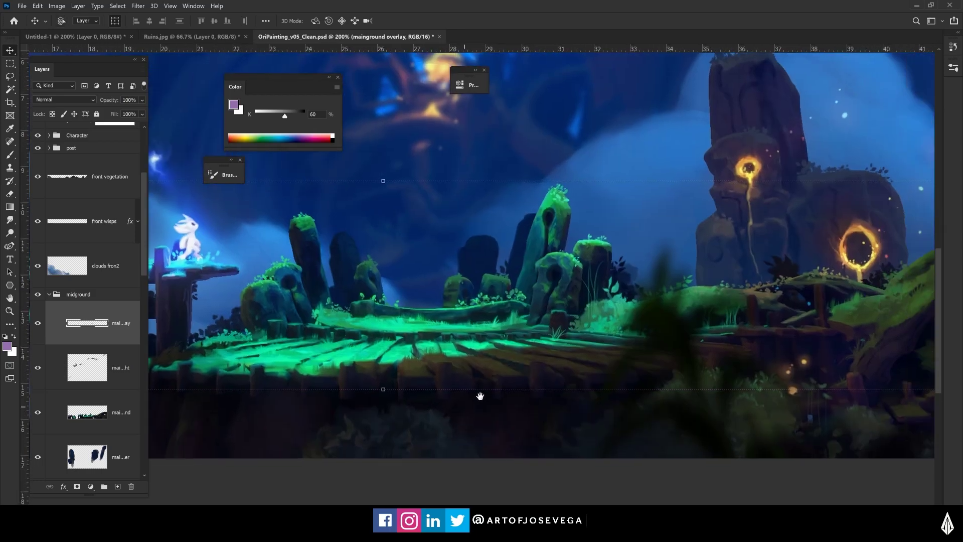
pyautogui.click(37, 326)
pyautogui.click(36, 326)
pyautogui.press('l')
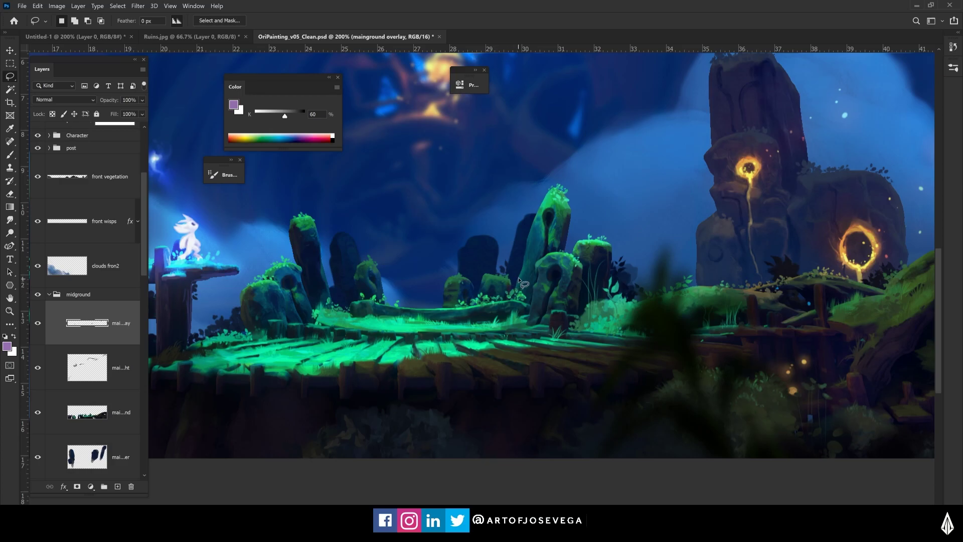
pyautogui.moveTo(524, 284)
pyautogui.mouseDown()
pyautogui.moveTo(426, 311)
pyautogui.moveTo(528, 316)
pyautogui.moveTo(506, 274)
pyautogui.moveTo(454, 278)
pyautogui.mouseUp()
pyautogui.hotkey('ctrl', 'j')
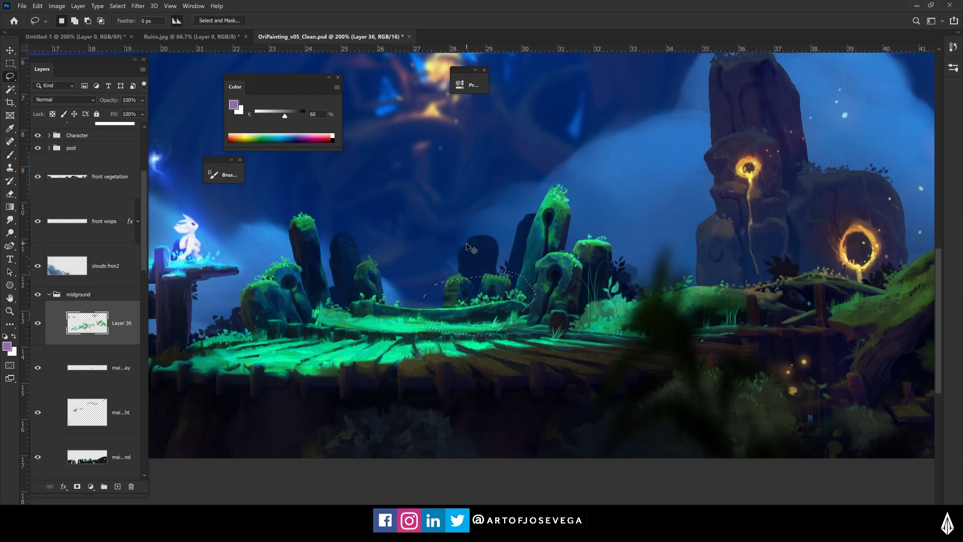
pyautogui.press('v')
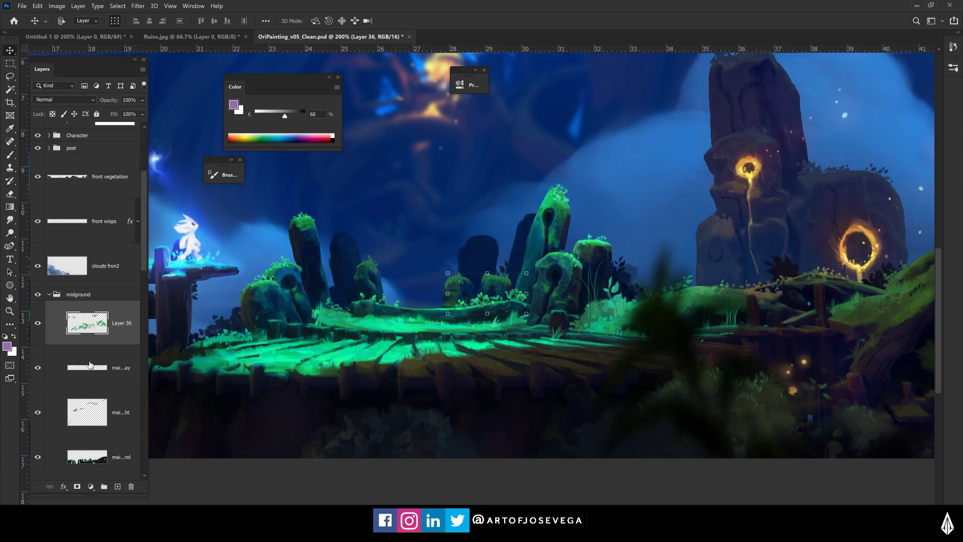
pyautogui.moveTo(453, 276); pyautogui.dragTo(408, 175)
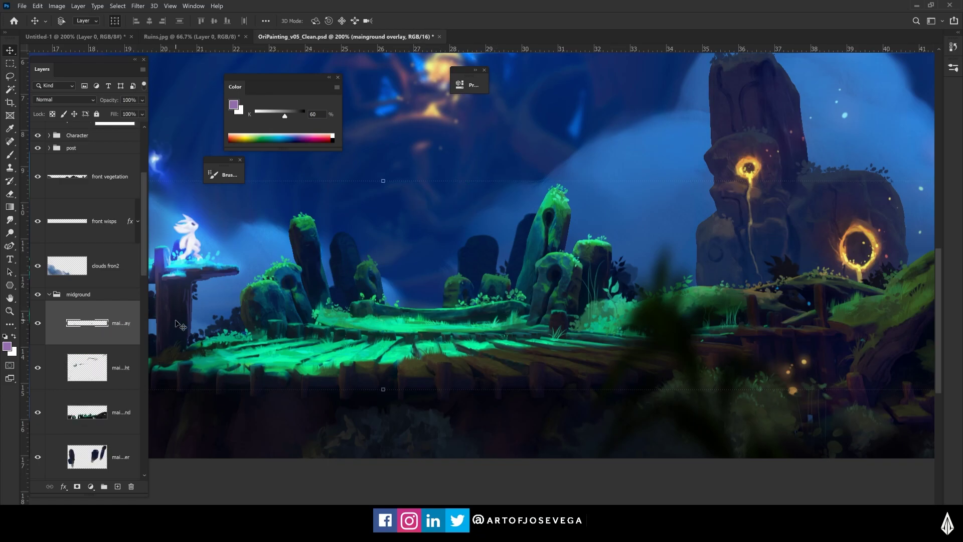
# Step: Copy the lassoed rock foliage to a new layer, test lifting it, then merge it back down
pyautogui.press('l')
pyautogui.moveTo(559, 312)
pyautogui.mouseDown()
pyautogui.moveTo(506, 274)
pyautogui.moveTo(448, 335)
pyautogui.moveTo(547, 316)
pyautogui.moveTo(502, 270)
pyautogui.mouseUp()
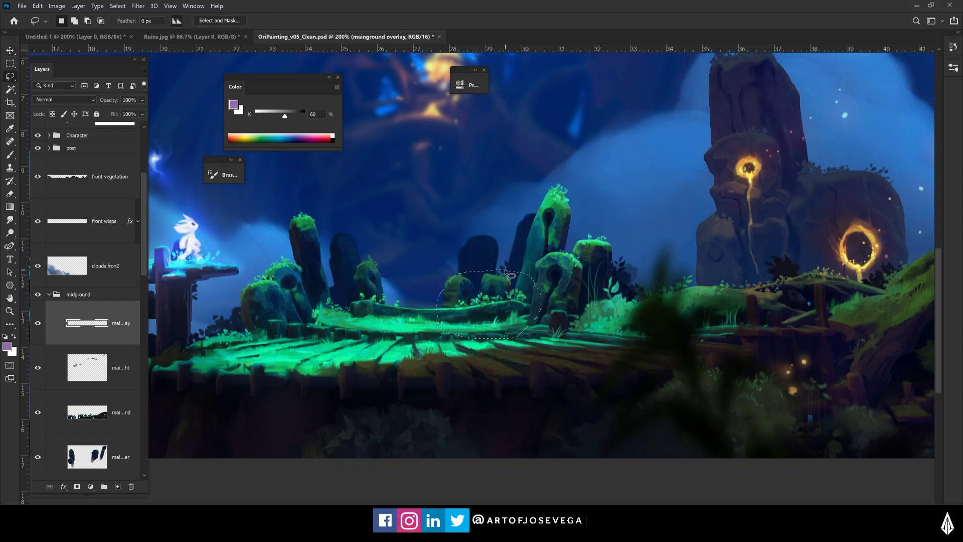
pyautogui.hotkey('ctrl', 'j')
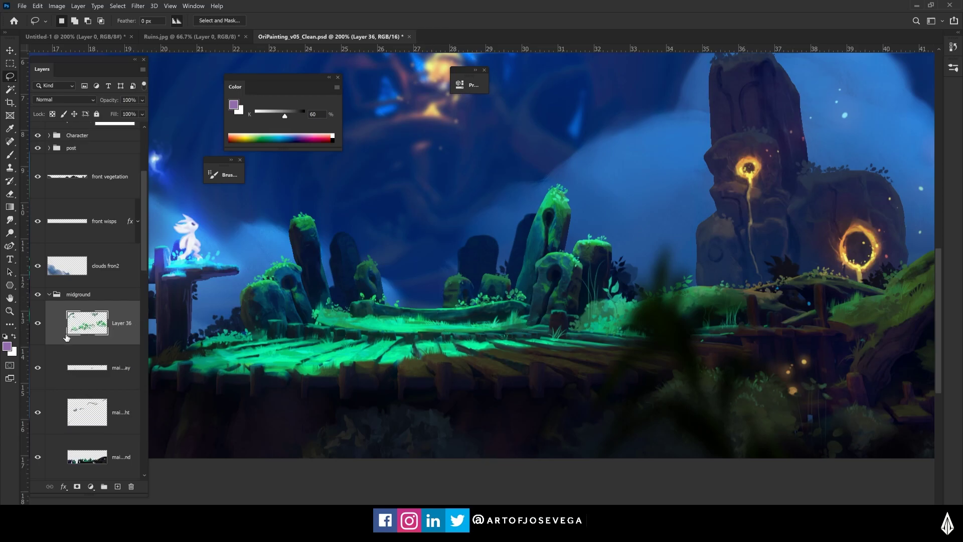
pyautogui.press('v')
pyautogui.moveTo(465, 301); pyautogui.dragTo(435, 216)
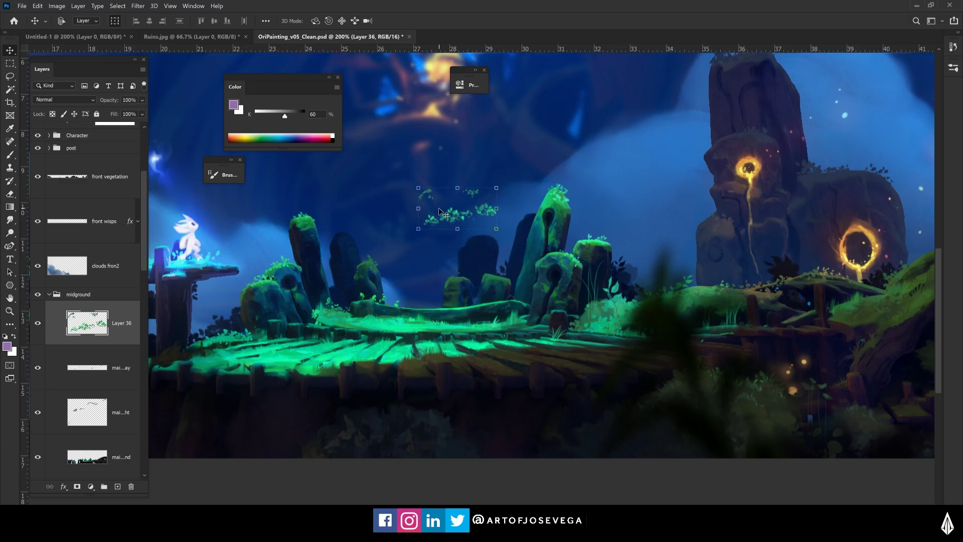
pyautogui.moveTo(447, 215); pyautogui.dragTo(473, 293)
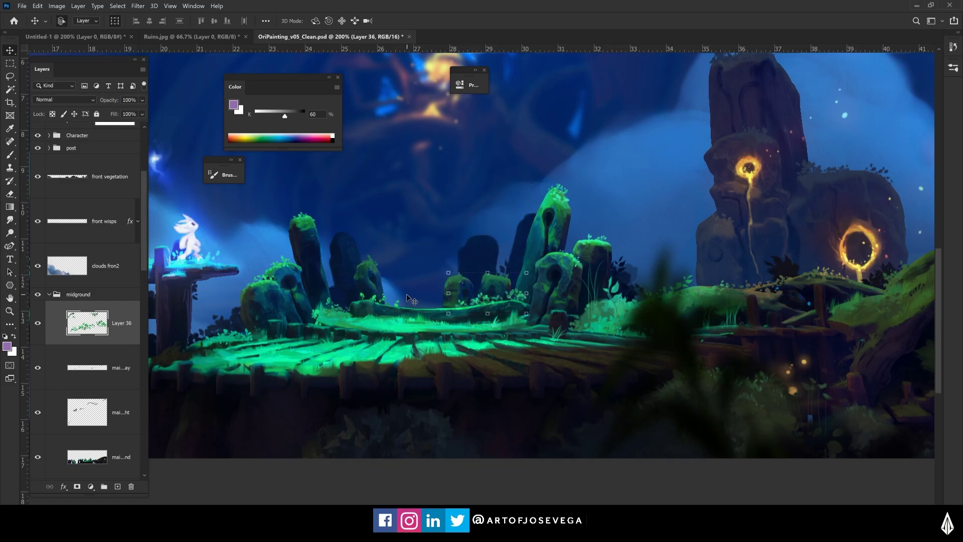
pyautogui.hotkey('ctrl', 'e')
# Step: Re-outline the central foliage, copy it to Layer 36 and lift it into the sky
pyautogui.press('l')
pyautogui.moveTo(449, 278); pyautogui.dragTo(452, 276)
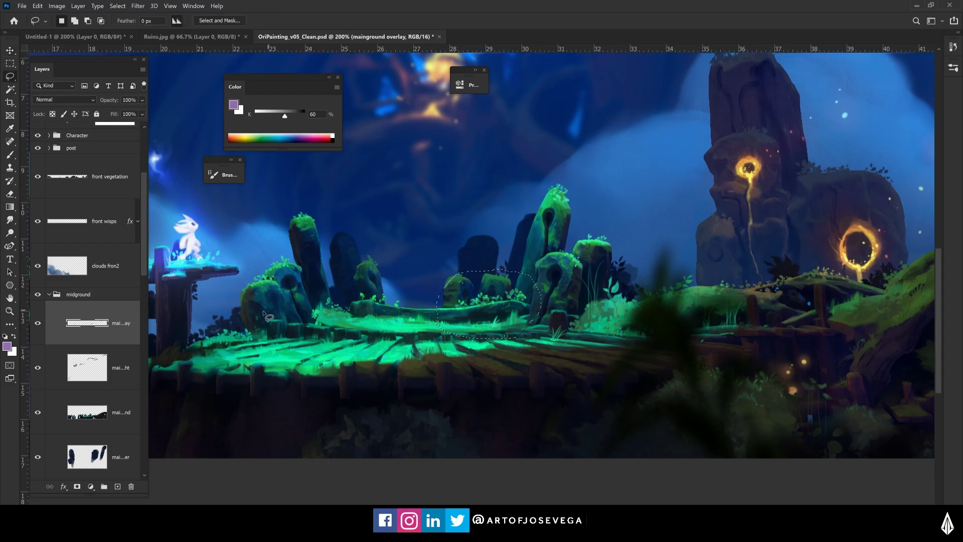
pyautogui.hotkey('ctrl', 'd')
pyautogui.moveTo(454, 275)
pyautogui.mouseDown()
pyautogui.moveTo(452, 332)
pyautogui.moveTo(525, 330)
pyautogui.moveTo(545, 309)
pyautogui.moveTo(548, 282)
pyautogui.moveTo(485, 257)
pyautogui.mouseUp()
pyautogui.hotkey('ctrl', 'j')
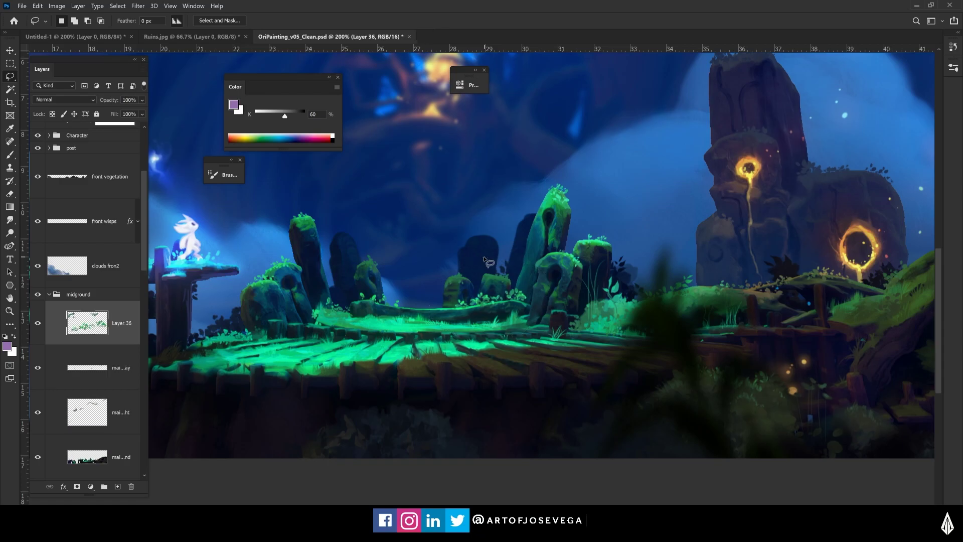
pyautogui.press('v')
pyautogui.moveTo(476, 300); pyautogui.dragTo(434, 205)
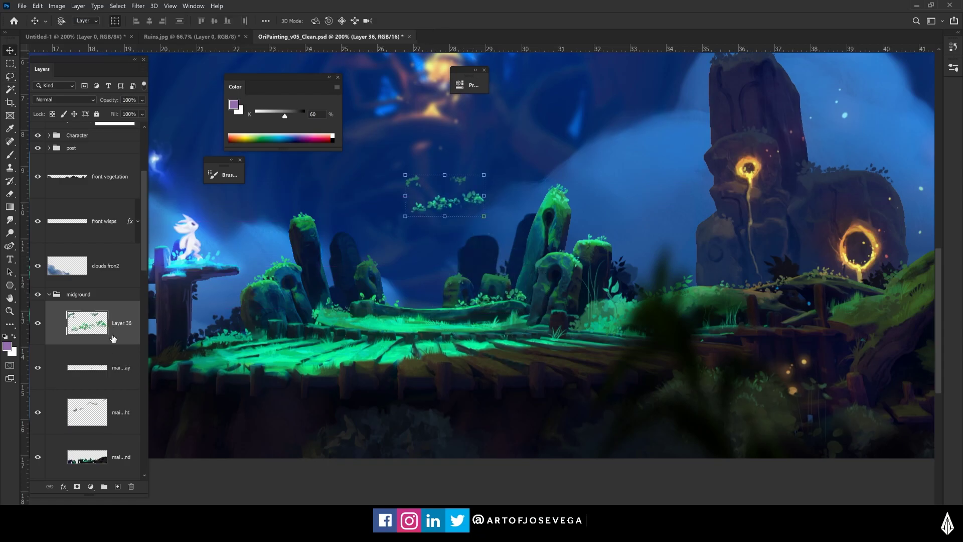
# Step: On the mainground overlay layer, outline the central rocks again and then deselect
pyautogui.click(120, 371)
pyautogui.press('l')
pyautogui.moveTo(534, 332)
pyautogui.mouseDown()
pyautogui.moveTo(439, 281)
pyautogui.moveTo(530, 335)
pyautogui.mouseUp()
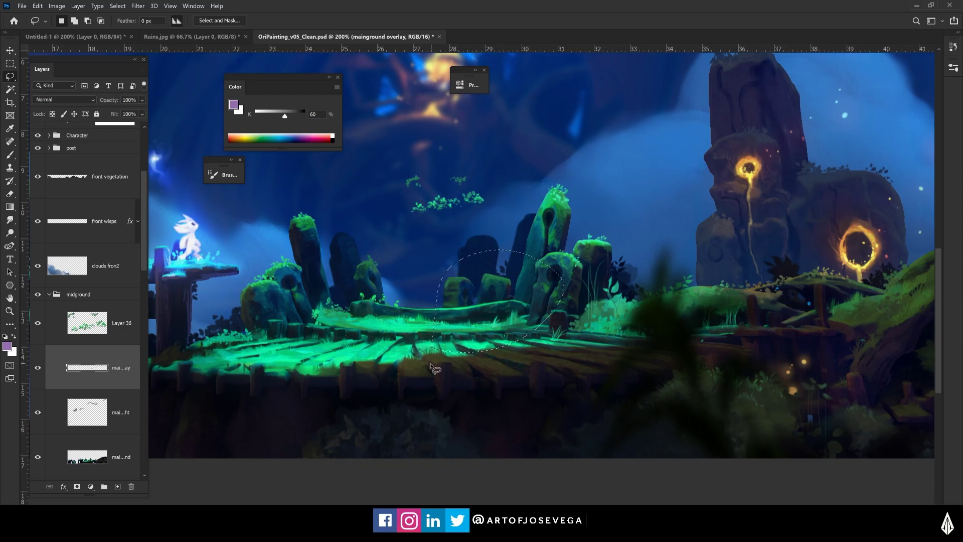
pyautogui.hotkey('ctrl', 'd')
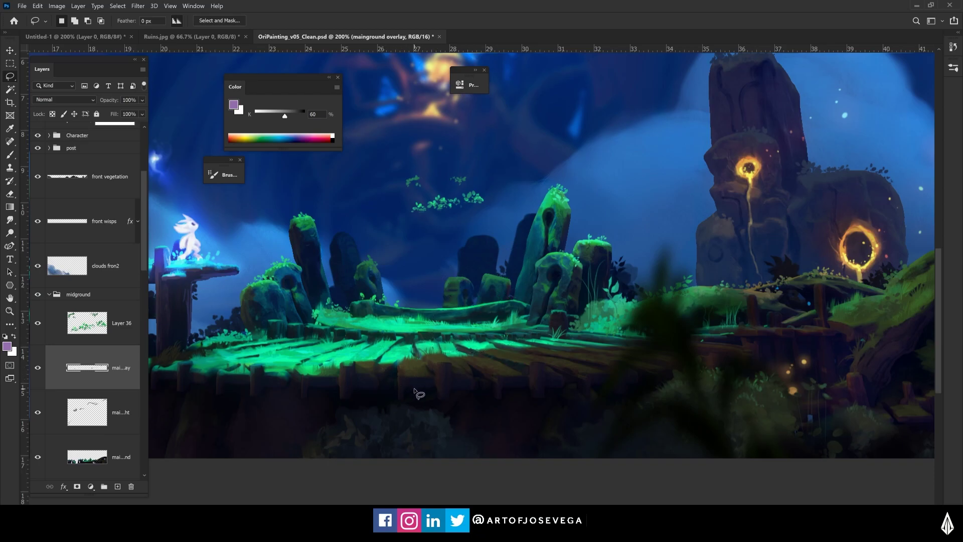